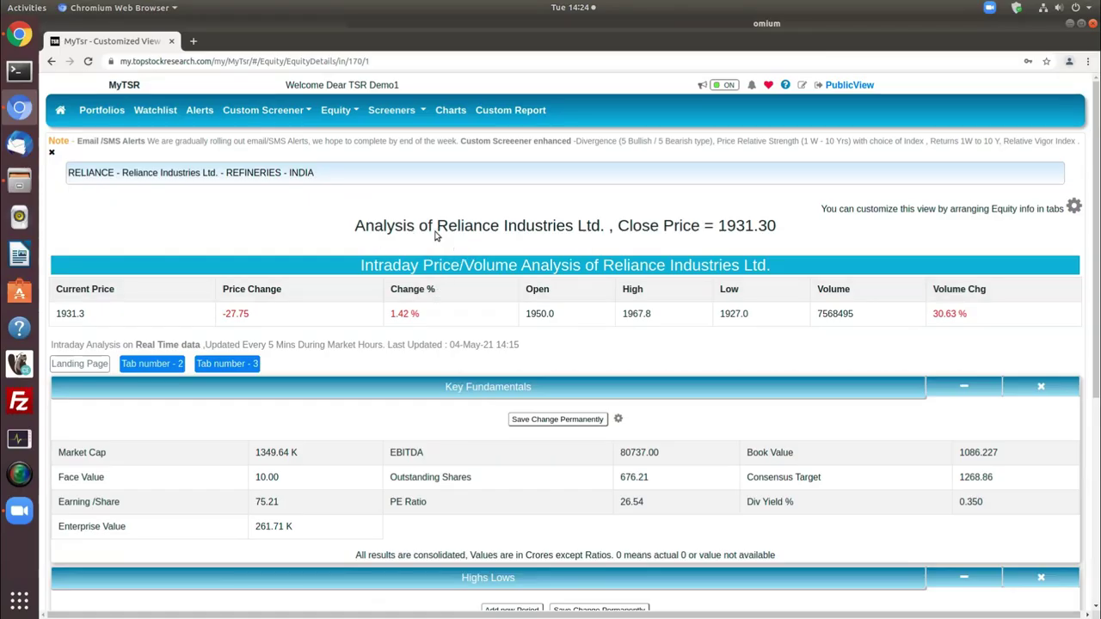
- From Reliance's customized view, open the Equity menu to list the analysis pages
{"action": "left_click", "coordinate": [340, 114]}
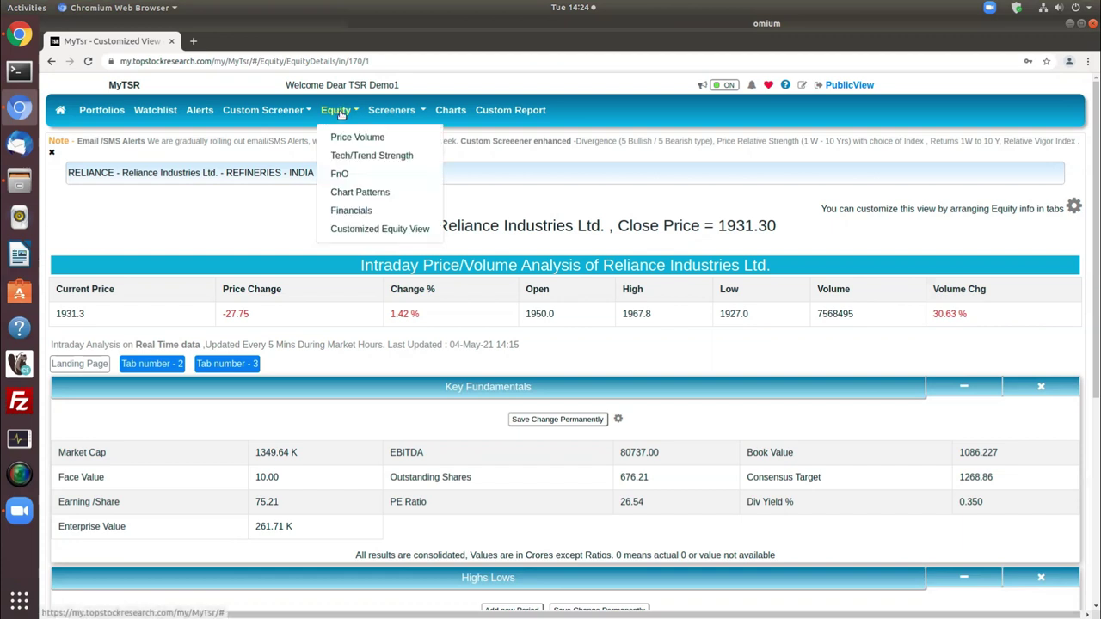
- Open Tech/Trend Strength and load it for Reliance Industries by searching 'reliance'
{"action": "left_click", "coordinate": [398, 159]}
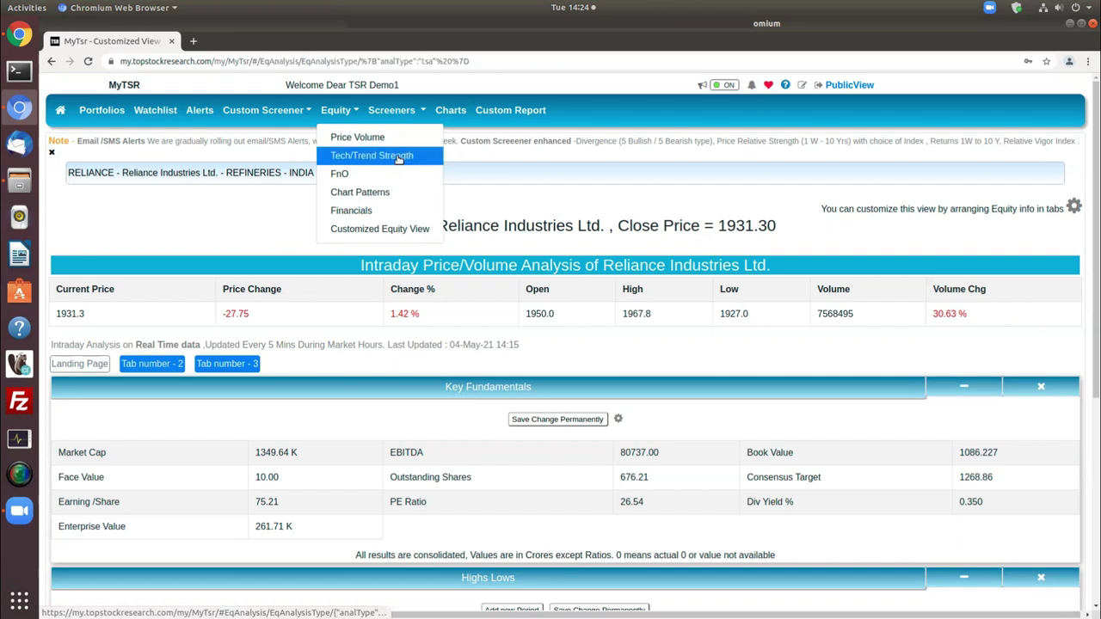
{"action": "scroll", "coordinate": [393, 266], "scroll_direction": "down", "scroll_amount": 4}
{"action": "scroll", "coordinate": [393, 266], "scroll_direction": "down", "scroll_amount": 5}
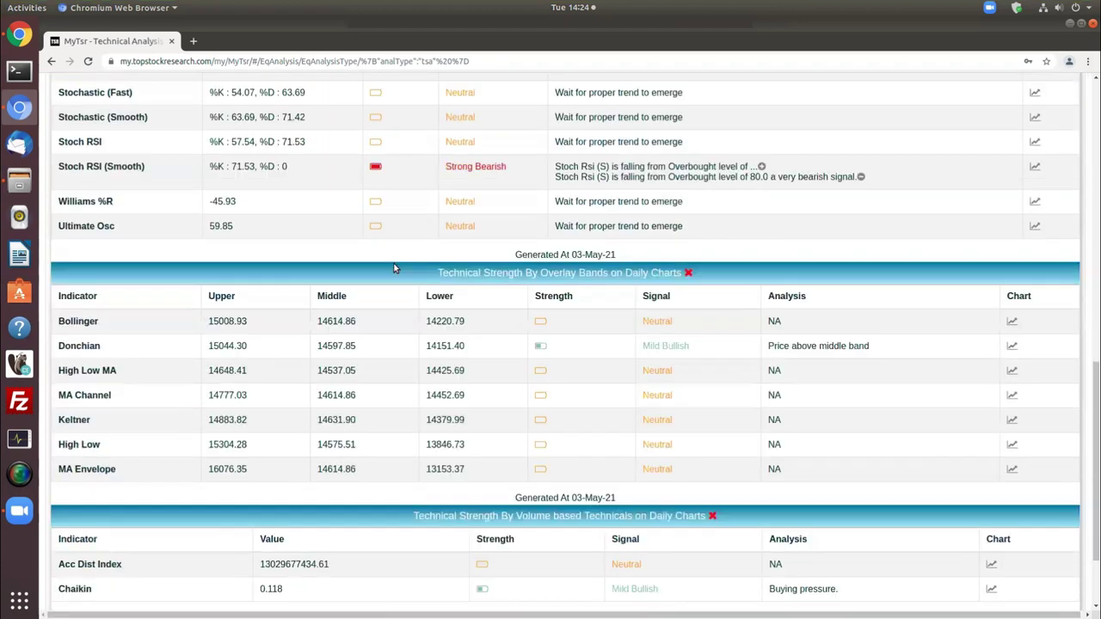
{"action": "scroll", "coordinate": [393, 266], "scroll_direction": "up", "scroll_amount": 10}
{"action": "left_click", "coordinate": [352, 229]}
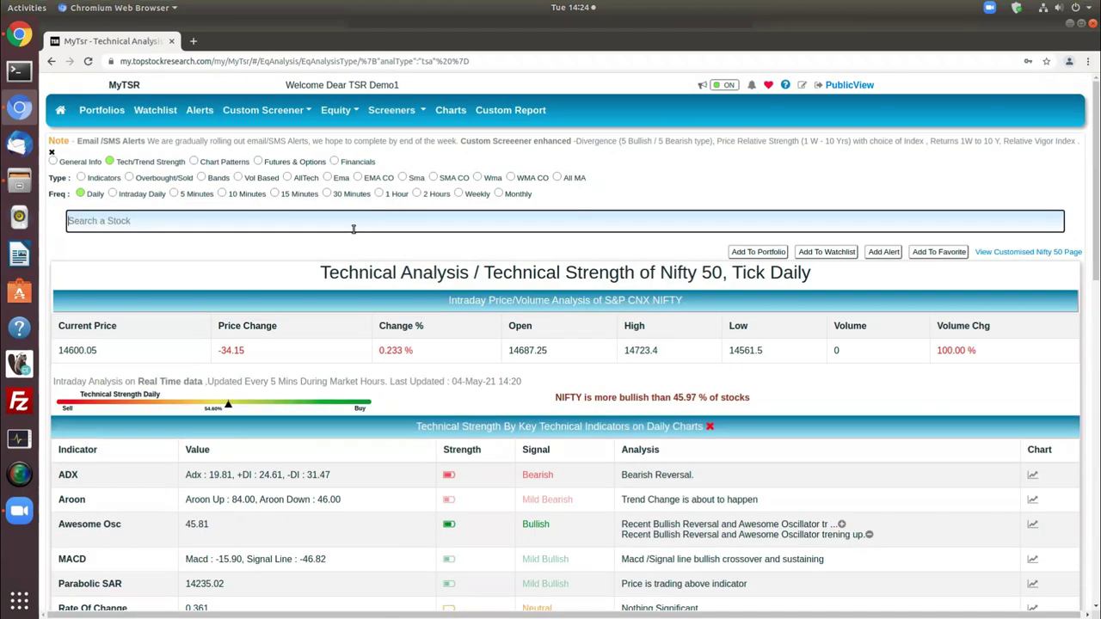
{"action": "type", "text": "reliance Industries Ltd. - REFINERIES - INDIA"}
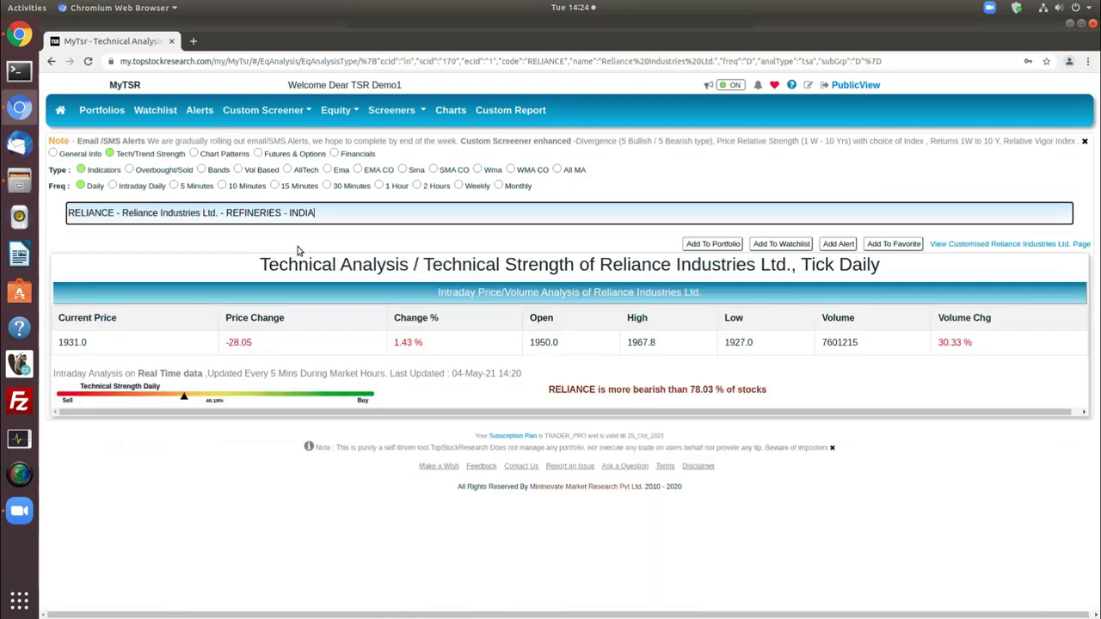
{"action": "left_click", "coordinate": [298, 245]}
- Review the strength tables and open the three-month chart of price, volume and ADX(14)
{"action": "scroll", "coordinate": [298, 251], "scroll_direction": "down", "scroll_amount": 1}
{"action": "scroll", "coordinate": [772, 258], "scroll_direction": "down", "scroll_amount": 9}
{"action": "scroll", "coordinate": [909, 307], "scroll_direction": "up", "scroll_amount": 4}
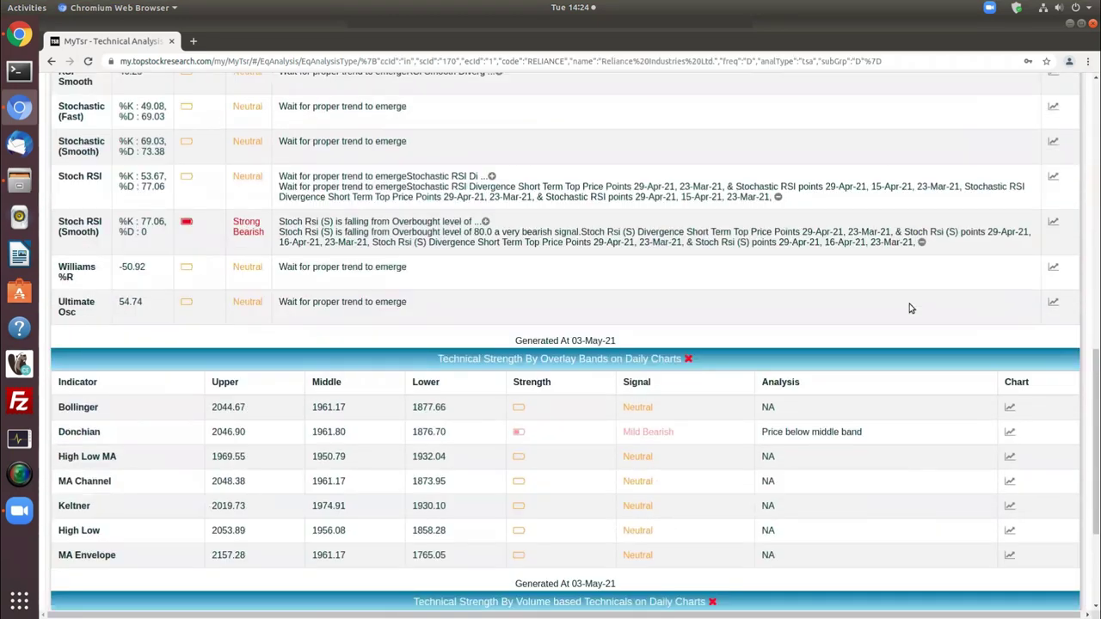
{"action": "scroll", "coordinate": [909, 307], "scroll_direction": "up", "scroll_amount": 4}
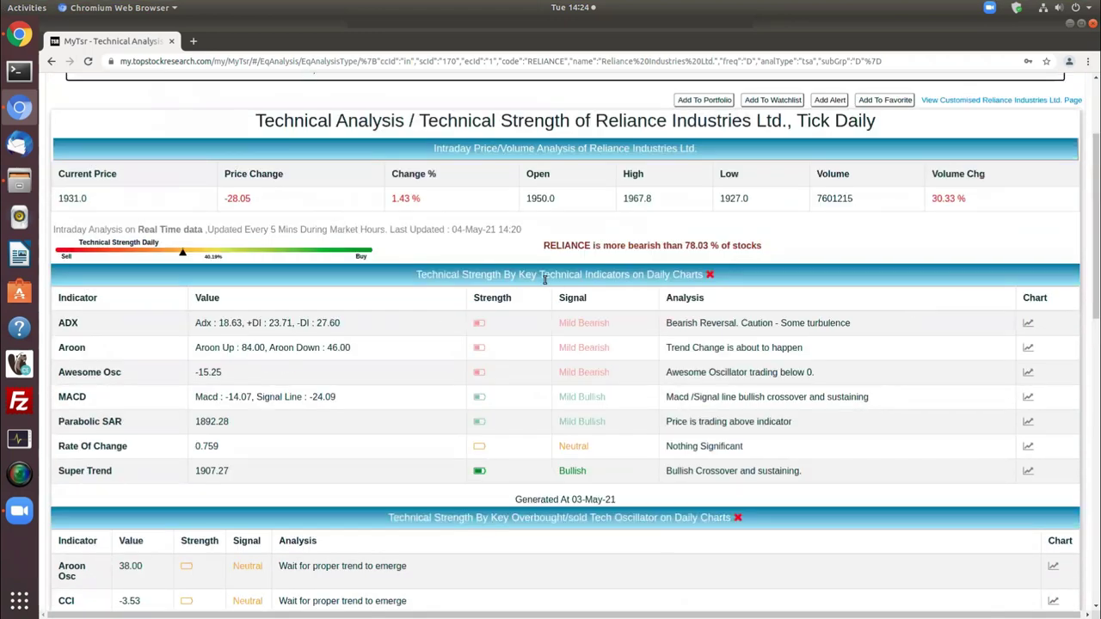
{"action": "scroll", "coordinate": [399, 325], "scroll_direction": "up", "scroll_amount": 3}
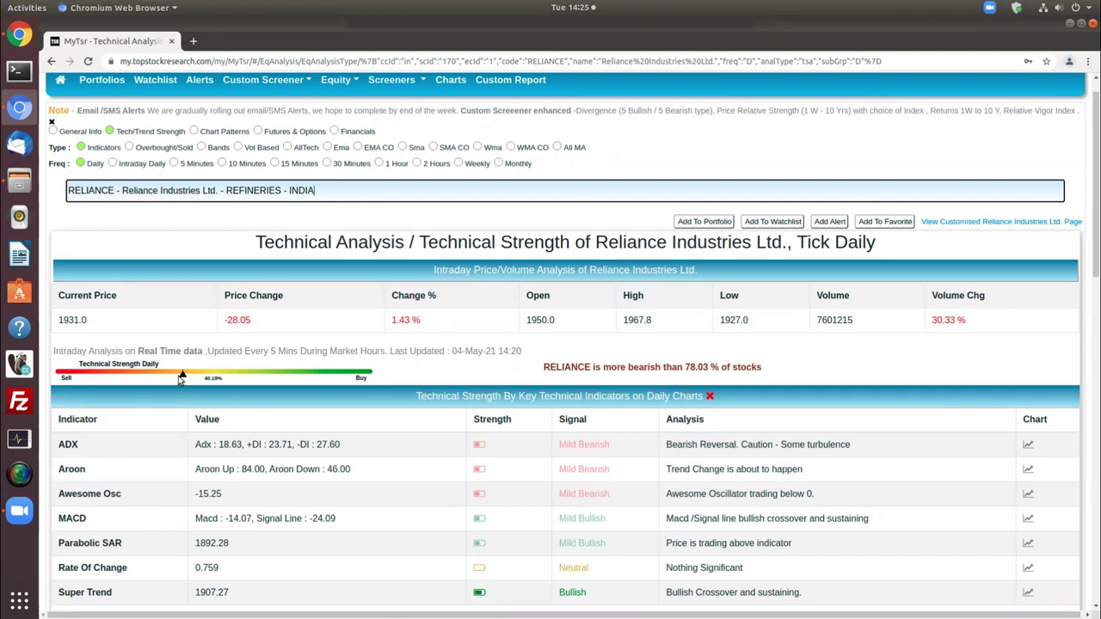
{"action": "left_click", "coordinate": [1027, 445]}
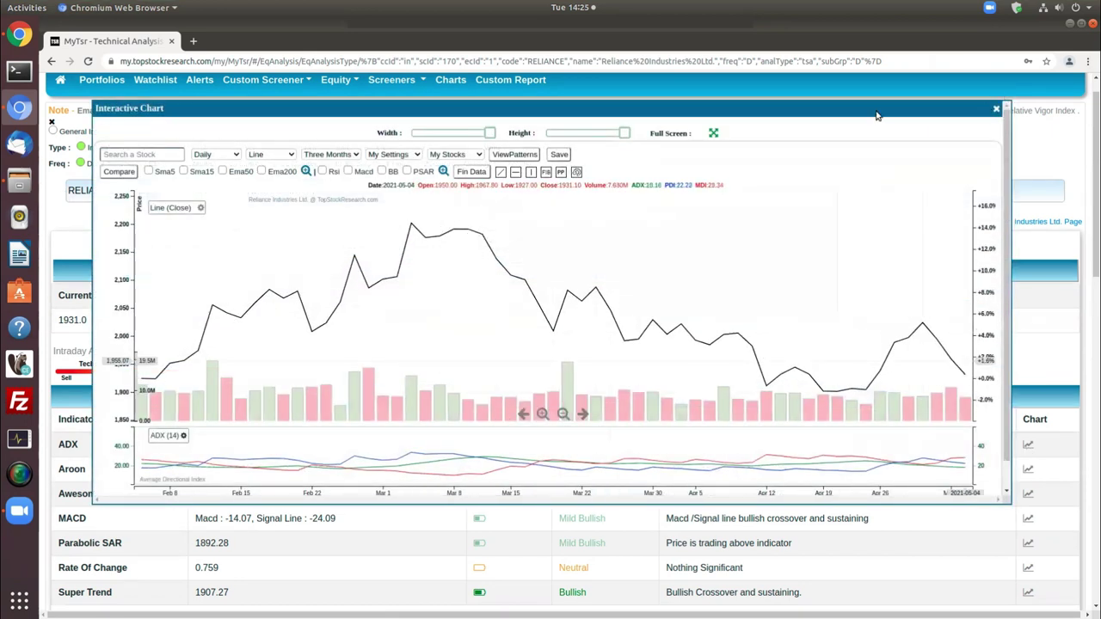
- Move and close the Interactive Chart window, then reopen the Equity menu from the top
{"action": "left_click_drag", "start_coordinate": [924, 110], "coordinate": [933, 190]}
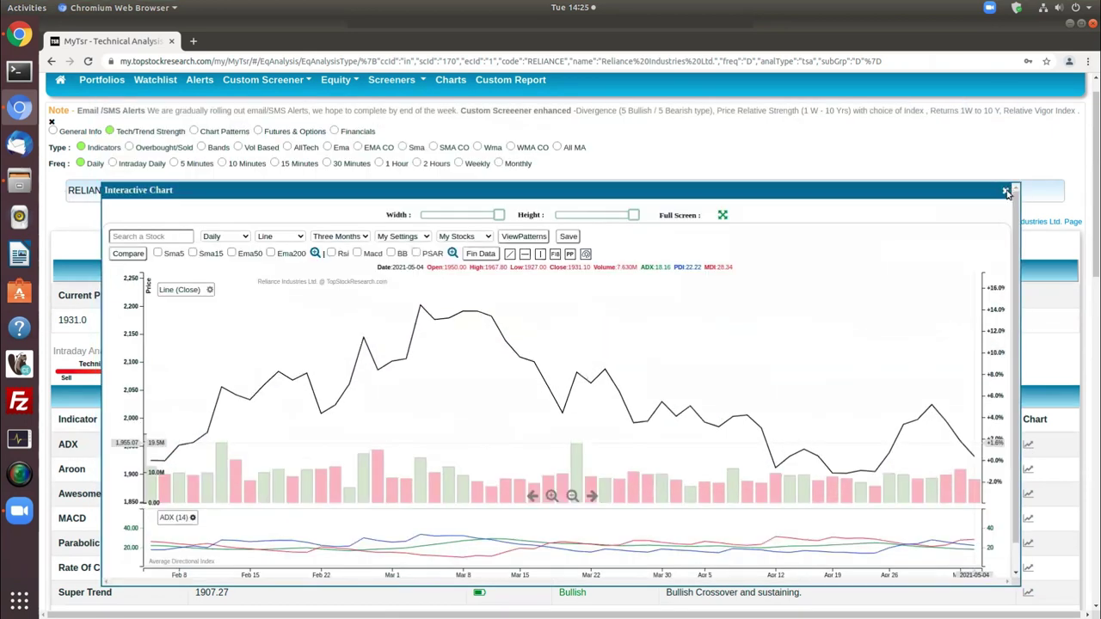
{"action": "left_click", "coordinate": [1006, 190]}
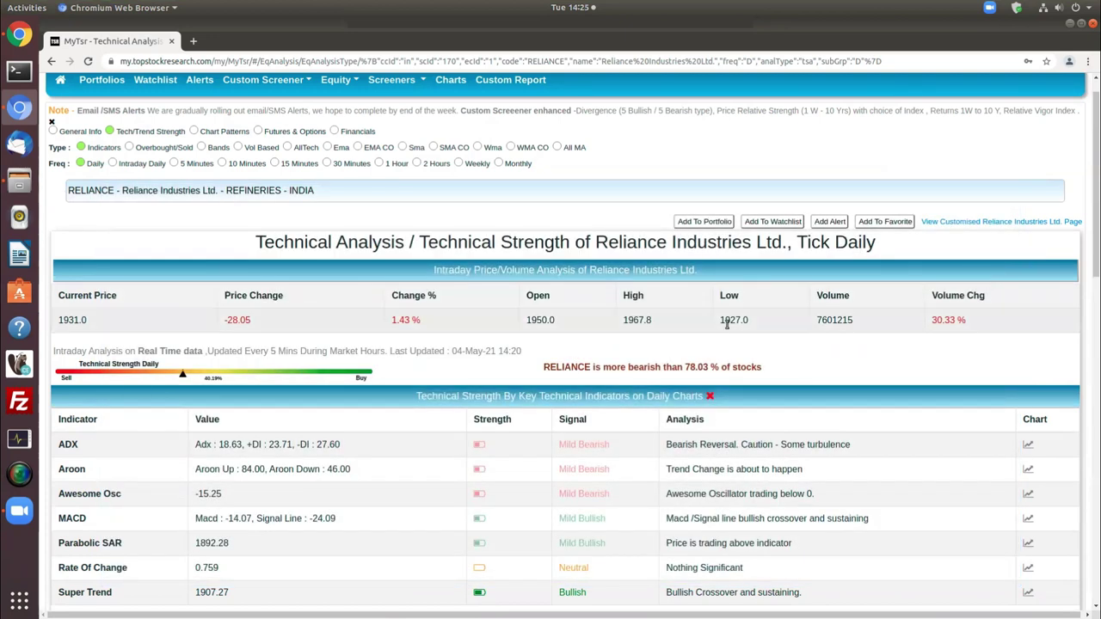
{"action": "scroll", "coordinate": [728, 323], "scroll_direction": "up", "scroll_amount": 1}
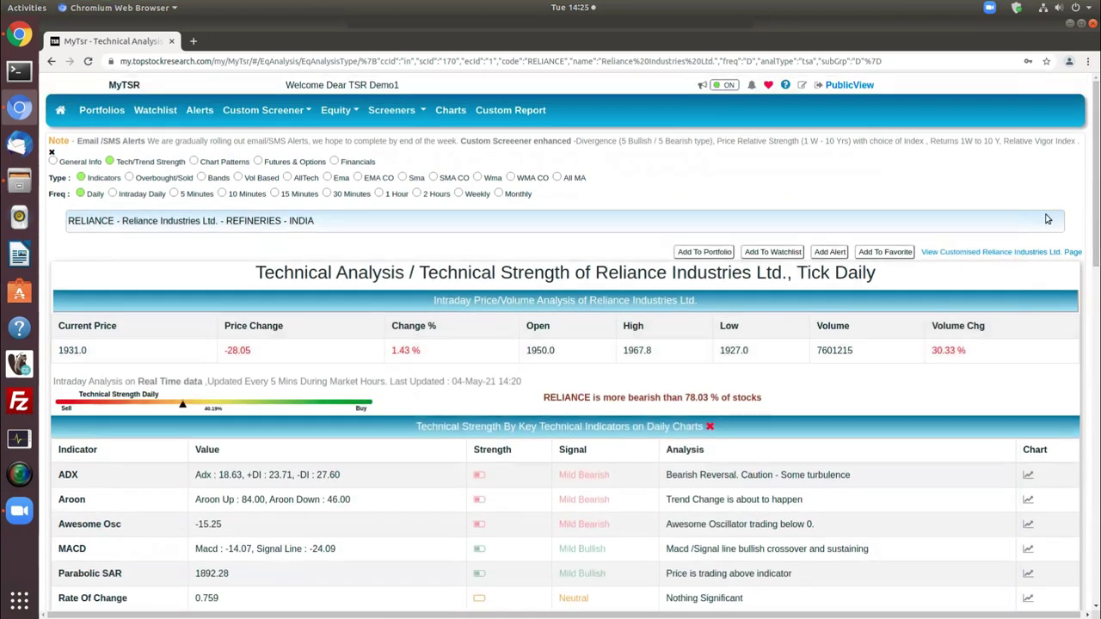
{"action": "left_click", "coordinate": [362, 118]}
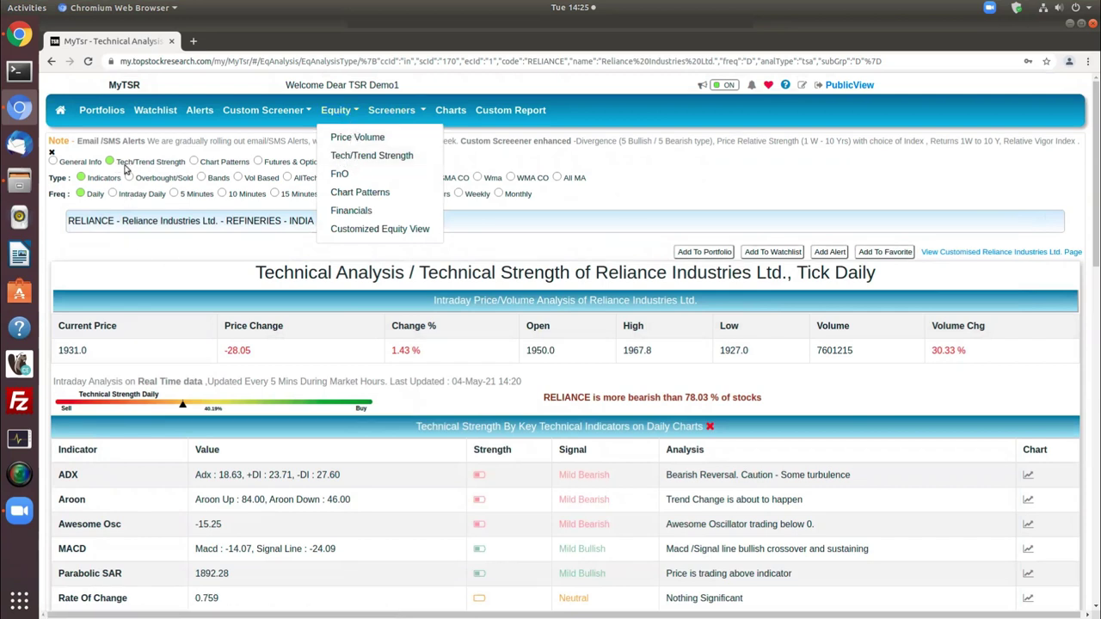
- Close the Equity menu and open Reliance's General Info price and volume page
{"action": "left_click", "coordinate": [225, 139]}
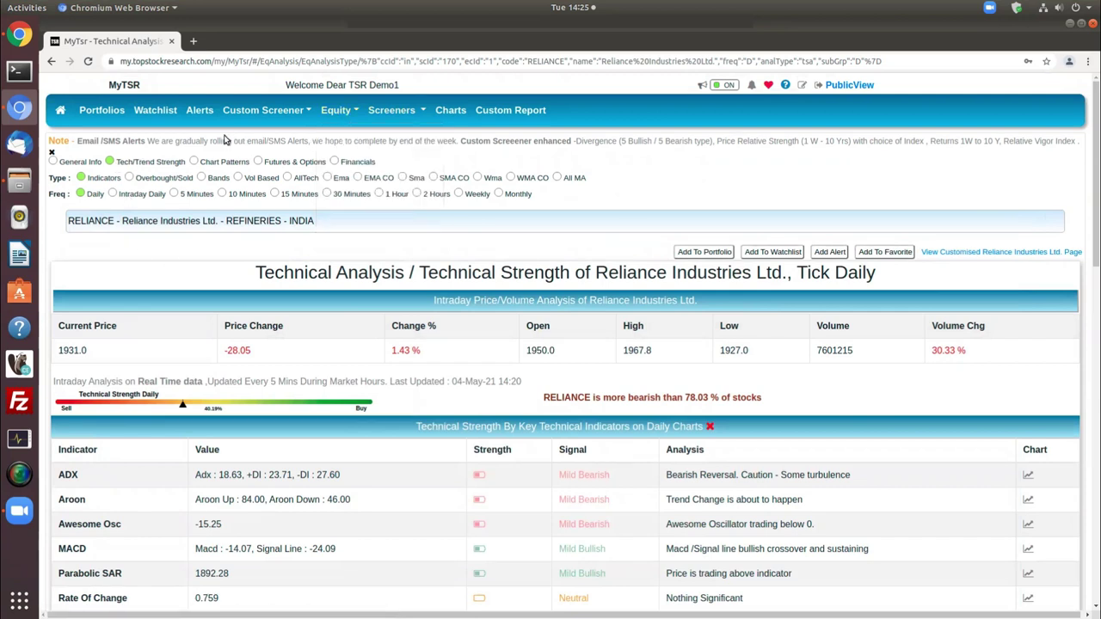
{"action": "left_click", "coordinate": [80, 164]}
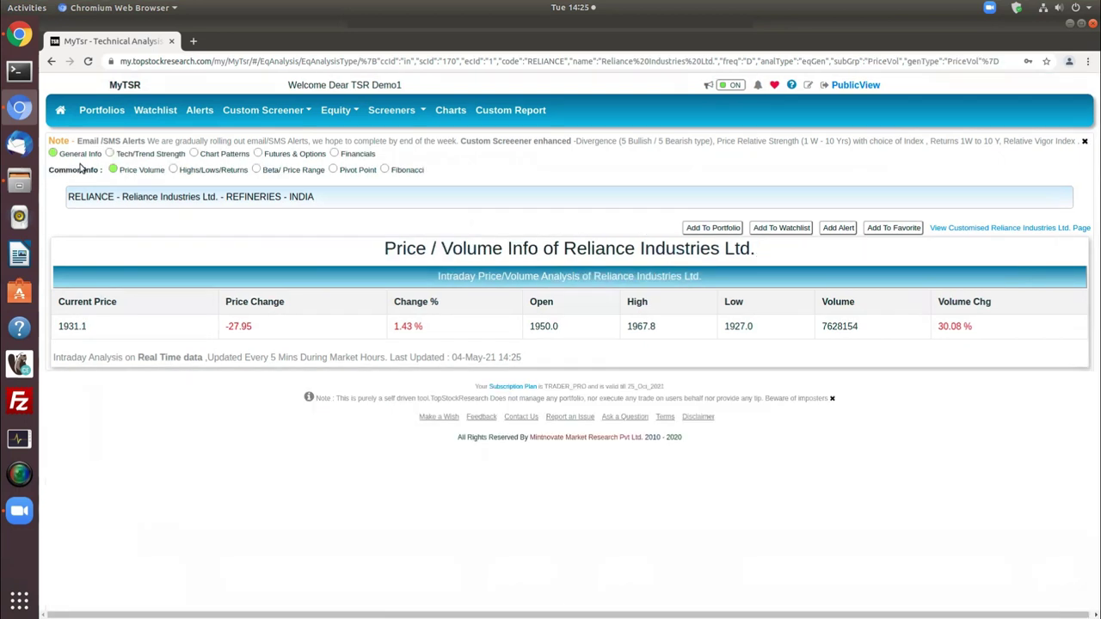
{"action": "scroll", "coordinate": [219, 258], "scroll_direction": "down", "scroll_amount": 5}
{"action": "scroll", "coordinate": [224, 271], "scroll_direction": "up", "scroll_amount": 2}
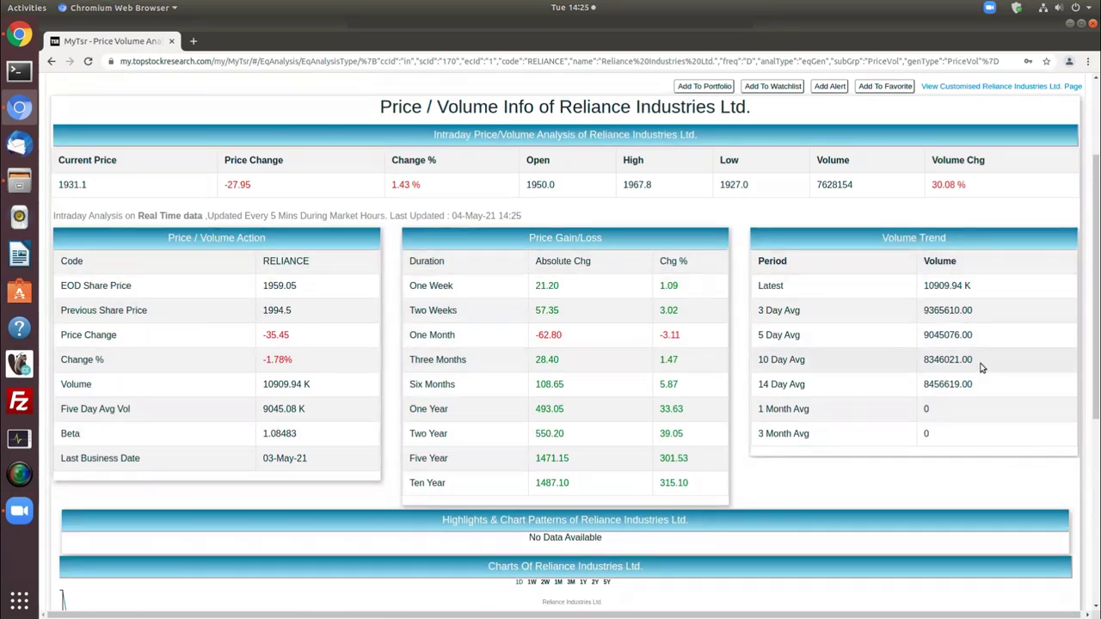
{"action": "scroll", "coordinate": [709, 359], "scroll_direction": "down", "scroll_amount": 1}
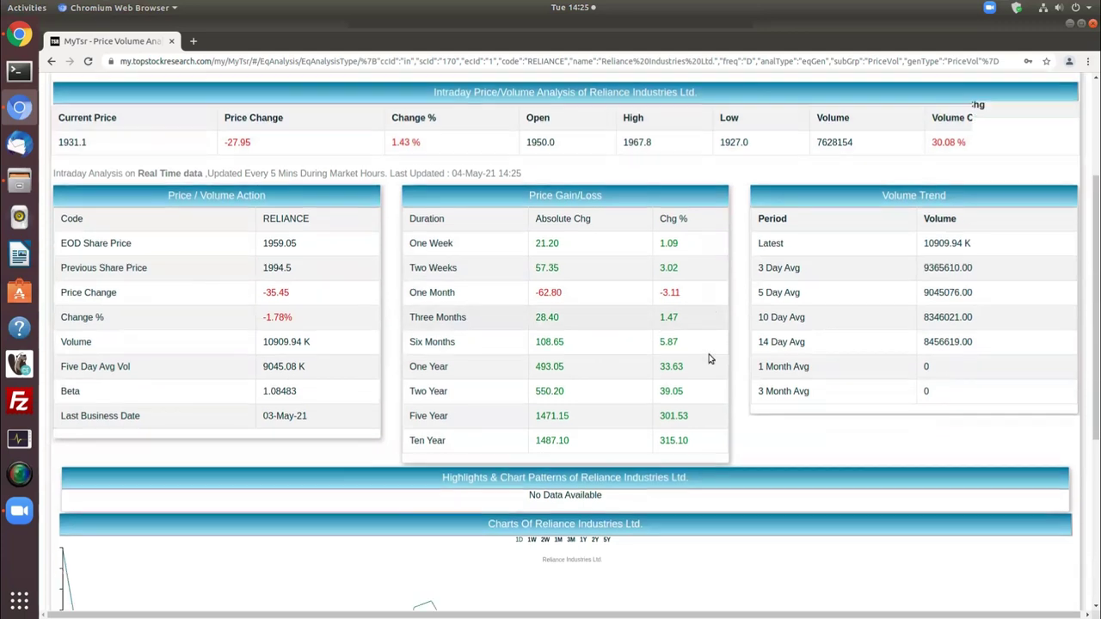
{"action": "scroll", "coordinate": [641, 507], "scroll_direction": "down", "scroll_amount": 8}
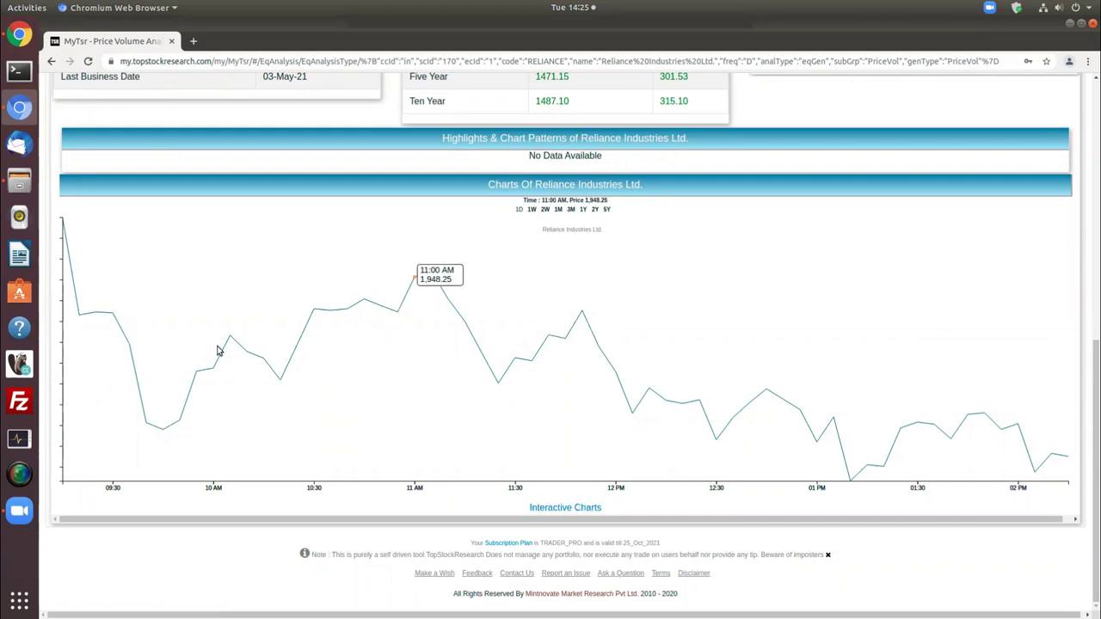
- Show the 3M interactive price chart, then open the Highs/Lows/Returns page
{"action": "left_click", "coordinate": [571, 209]}
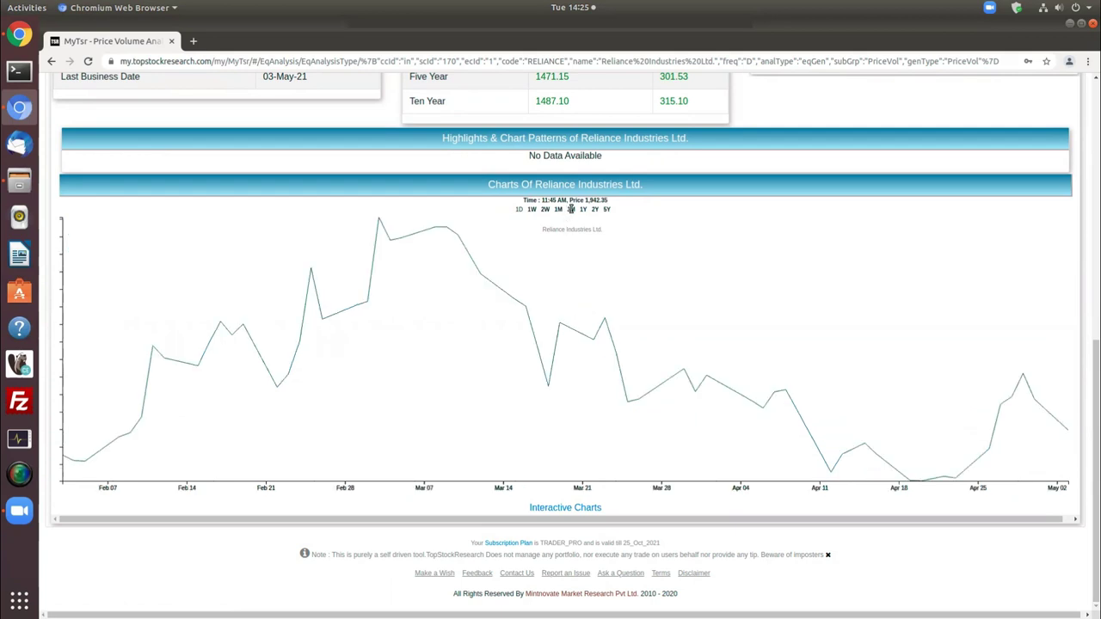
{"action": "left_click", "coordinate": [567, 507]}
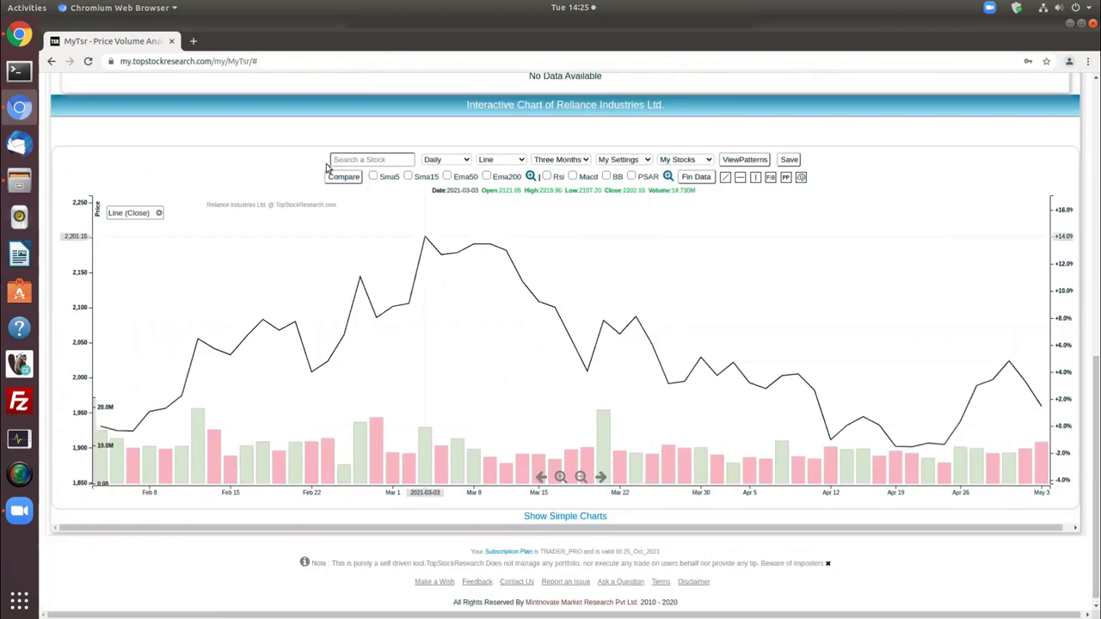
{"action": "scroll", "coordinate": [1090, 380], "scroll_direction": "up", "scroll_amount": 1}
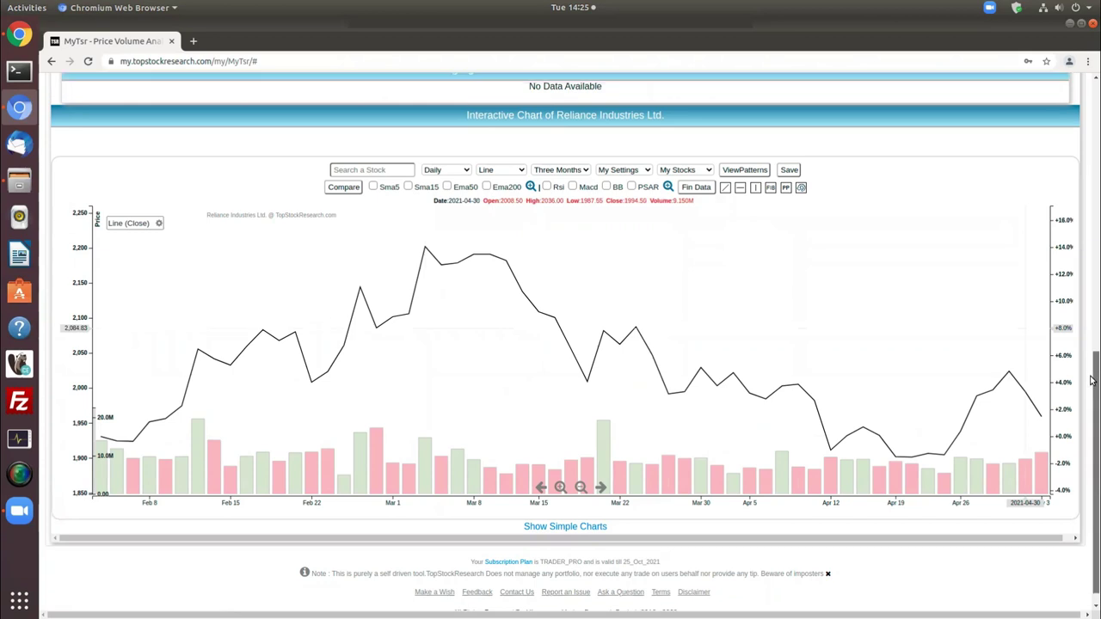
{"action": "scroll", "coordinate": [1090, 381], "scroll_direction": "up", "scroll_amount": 10}
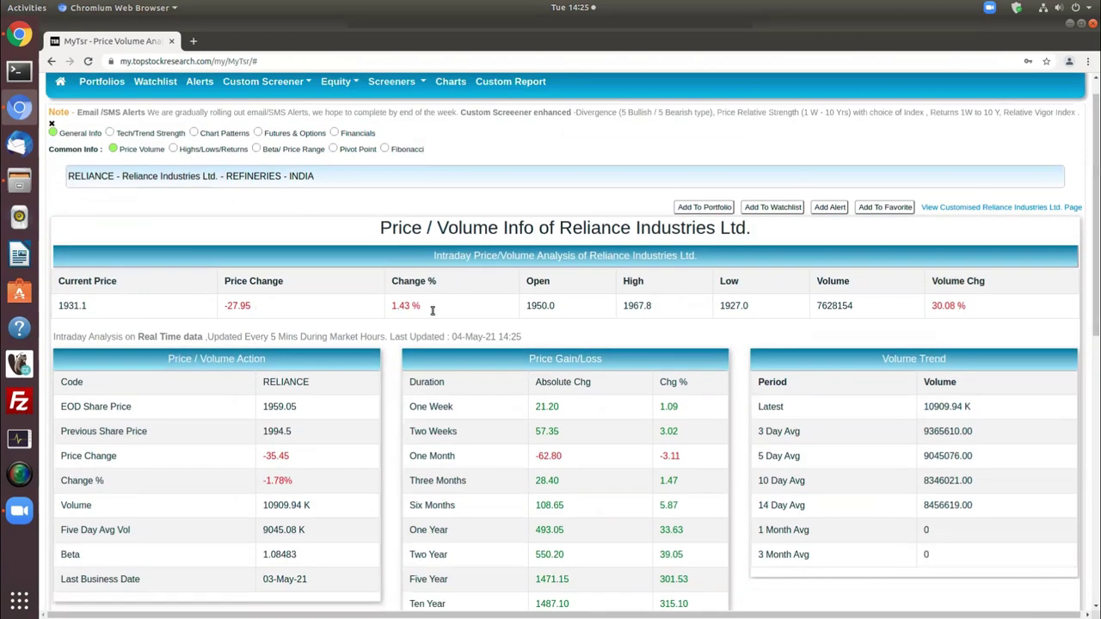
{"action": "left_click", "coordinate": [173, 149]}
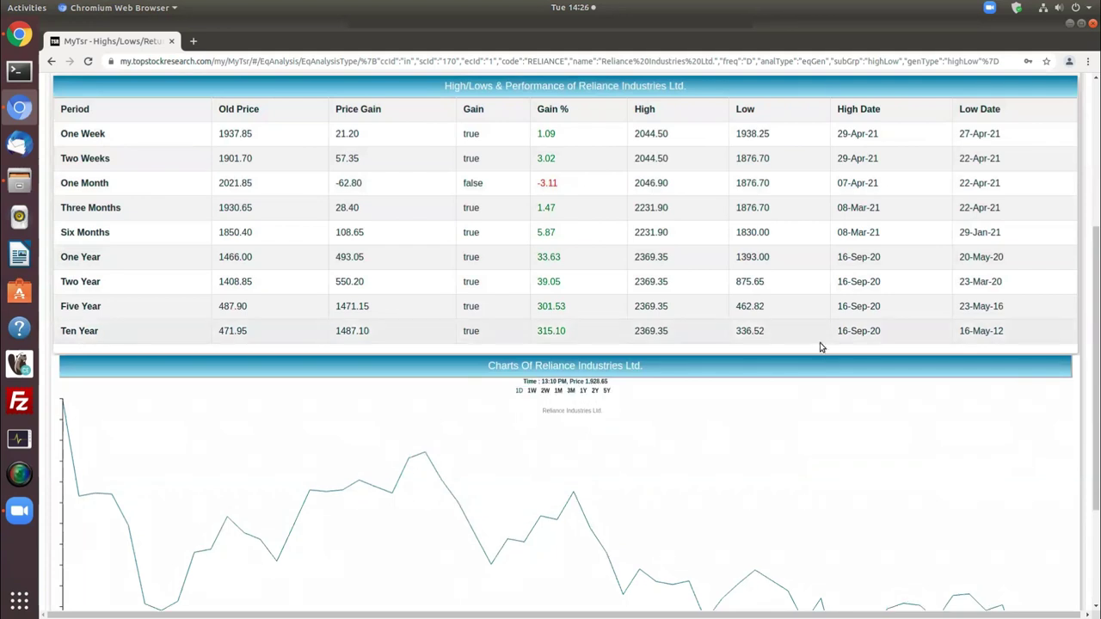
- Scroll through the highs, lows and returns, then open Beta/Price Range showing long-term beta 1.08
{"action": "scroll", "coordinate": [901, 332], "scroll_direction": "up", "scroll_amount": 2}
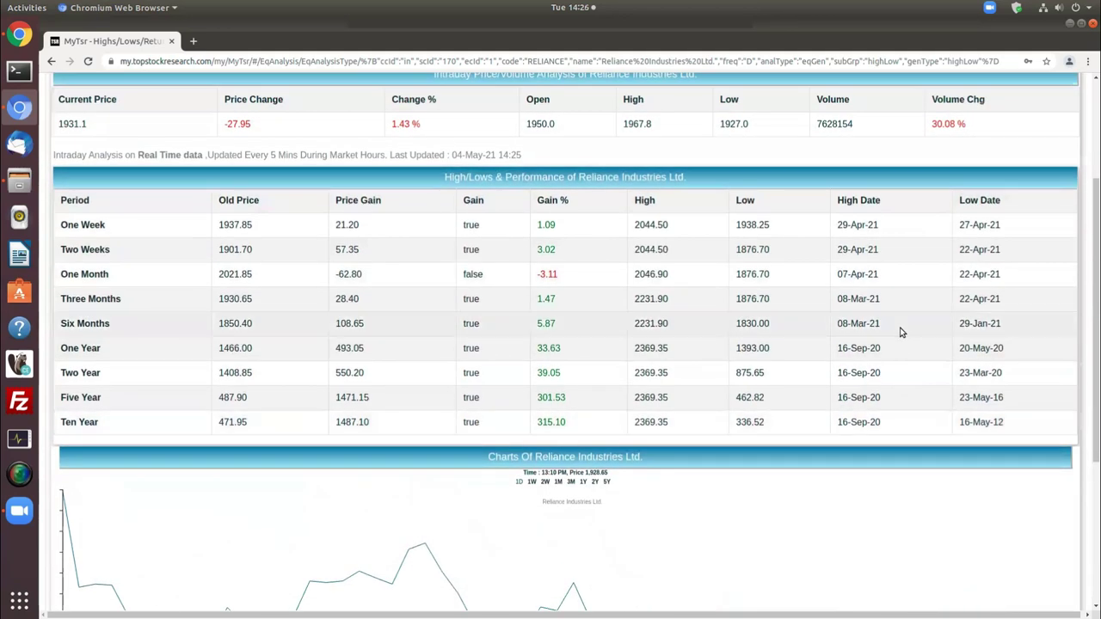
{"action": "scroll", "coordinate": [901, 334], "scroll_direction": "up", "scroll_amount": 2}
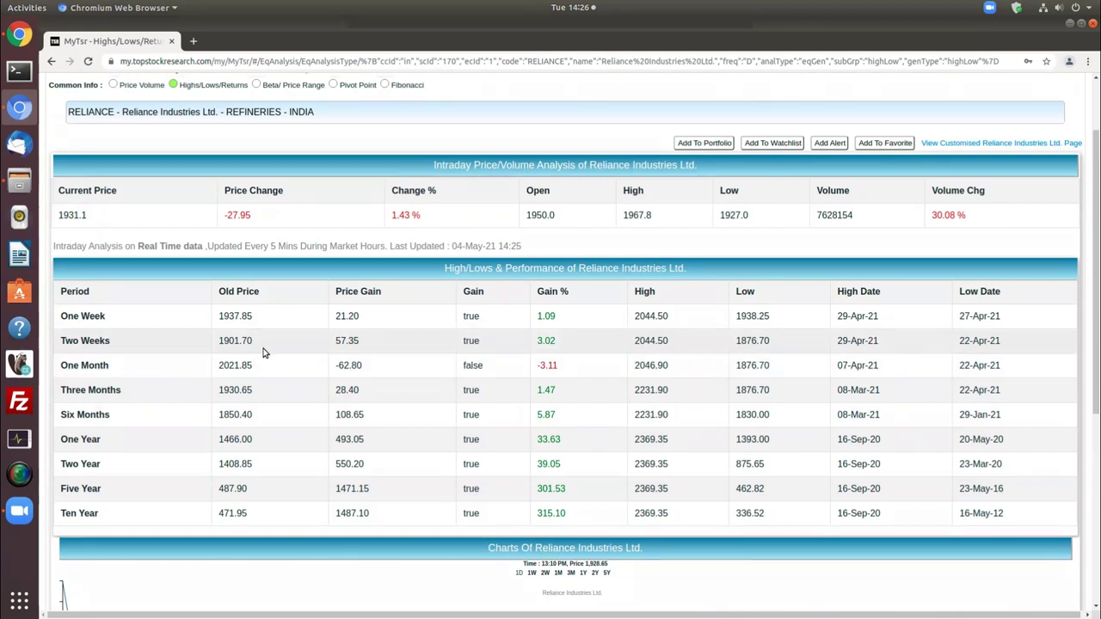
{"action": "scroll", "coordinate": [269, 351], "scroll_direction": "up", "scroll_amount": 1}
{"action": "scroll", "coordinate": [269, 351], "scroll_direction": "up", "scroll_amount": 1}
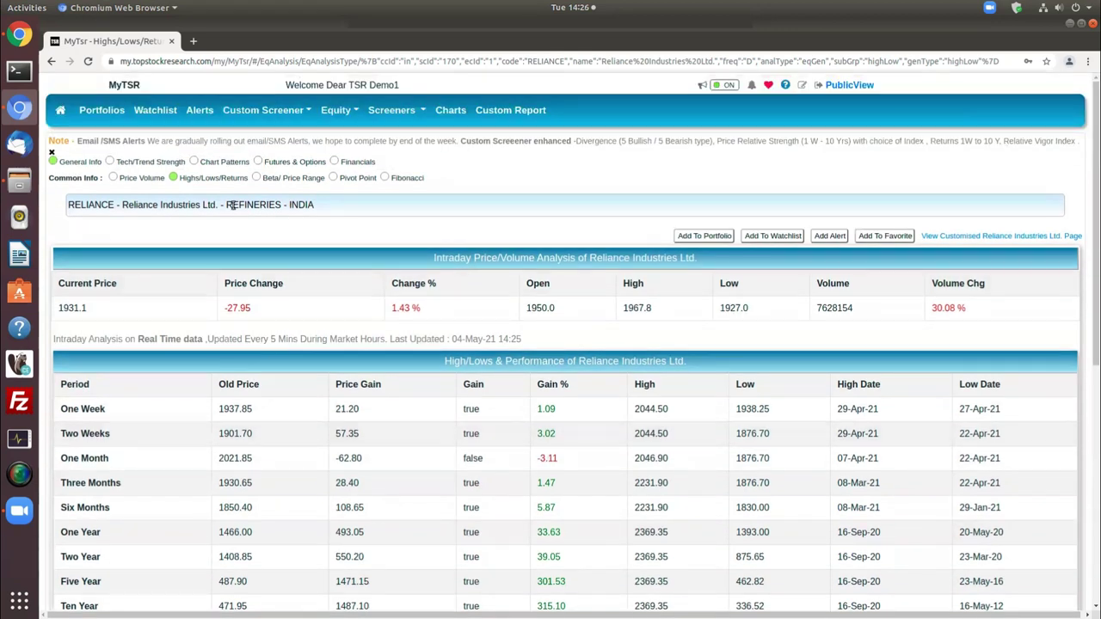
{"action": "left_click", "coordinate": [255, 177]}
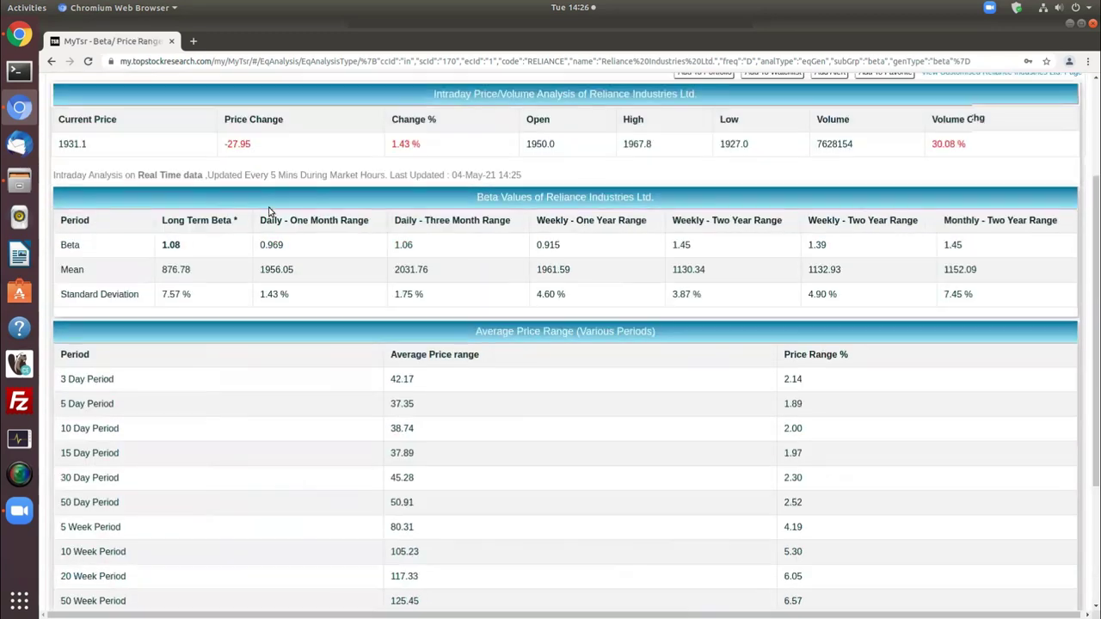
- Open Pivot Point and review the intraday, weekly and monthly support and resistance levels
{"action": "scroll", "coordinate": [365, 345], "scroll_direction": "up", "scroll_amount": 2}
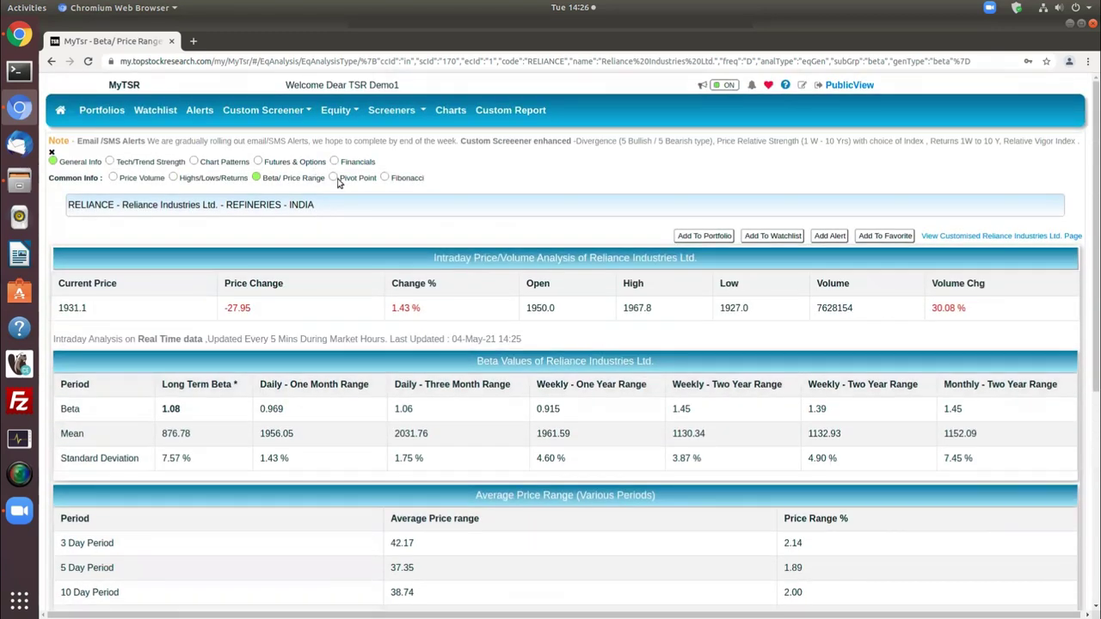
{"action": "left_click", "coordinate": [348, 179]}
{"action": "scroll", "coordinate": [374, 199], "scroll_direction": "down", "scroll_amount": 5}
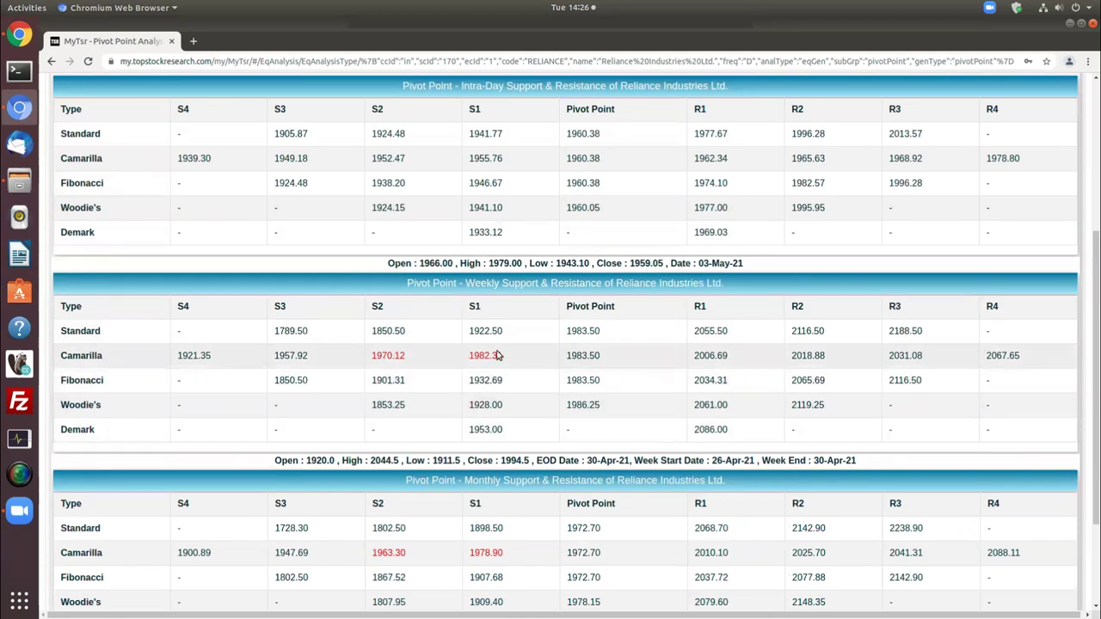
{"action": "scroll", "coordinate": [492, 352], "scroll_direction": "up", "scroll_amount": 6}
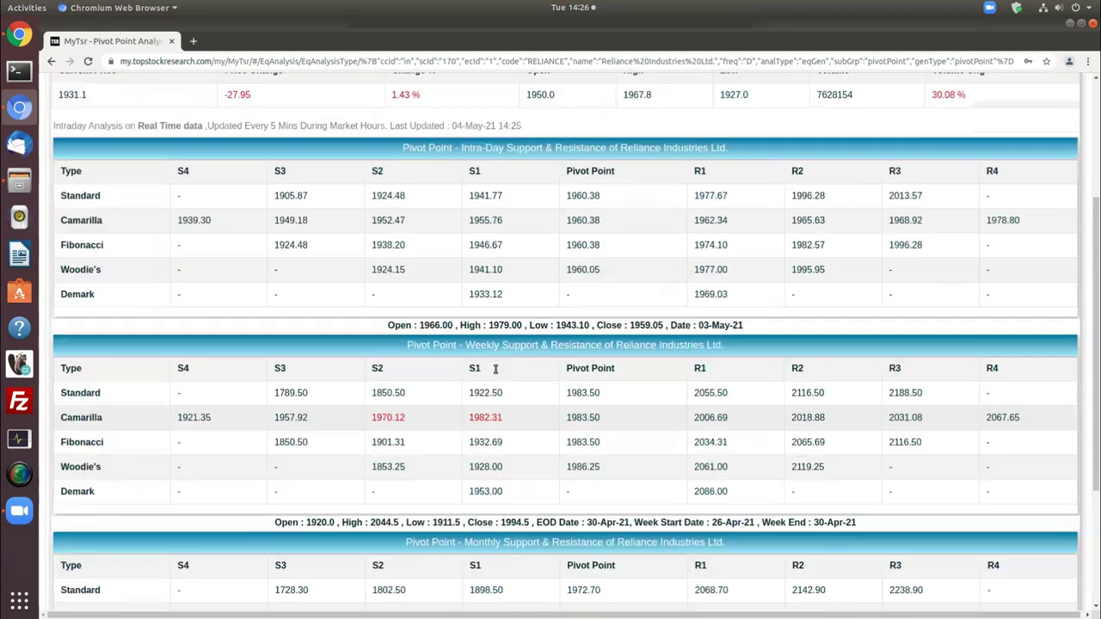
{"action": "left_click", "coordinate": [386, 178]}
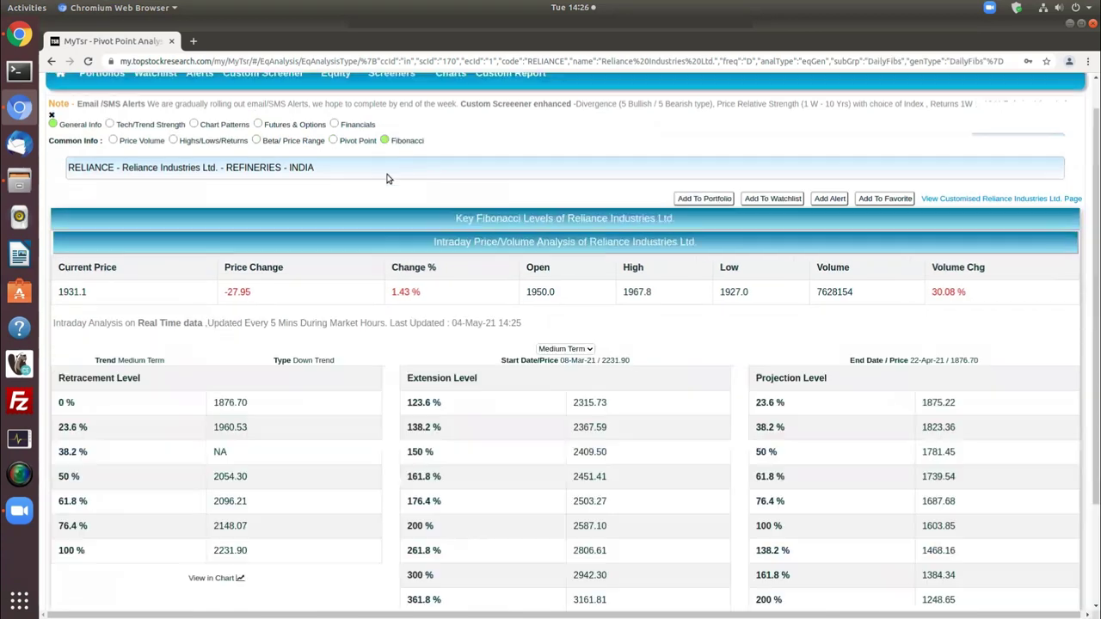
{"action": "scroll", "coordinate": [385, 177], "scroll_direction": "down", "scroll_amount": 3}
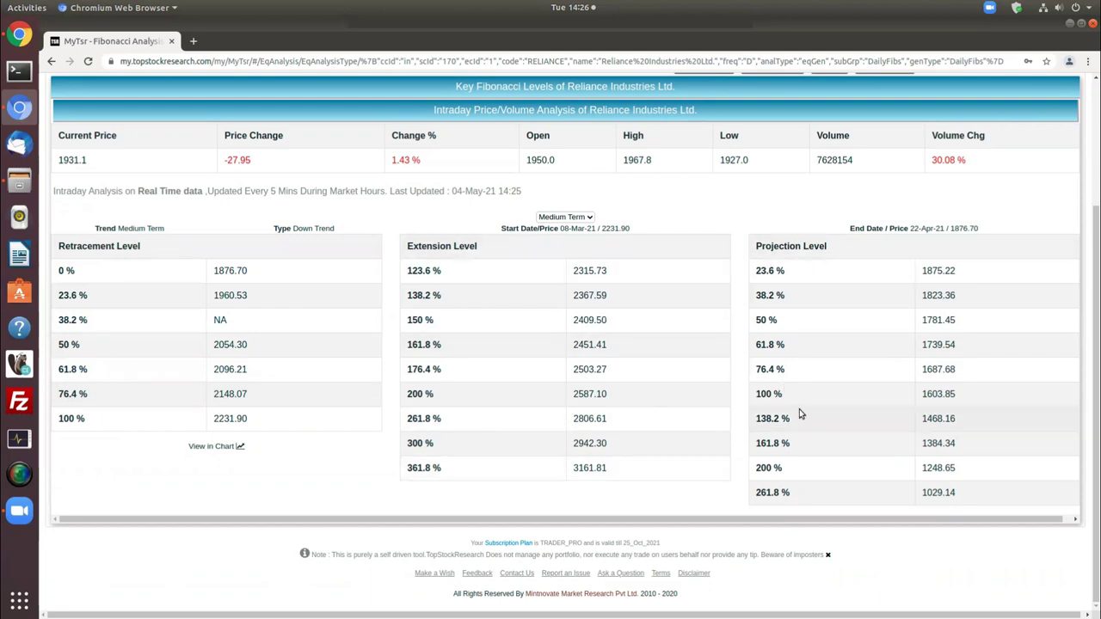
{"action": "scroll", "coordinate": [798, 414], "scroll_direction": "up", "scroll_amount": 1}
{"action": "scroll", "coordinate": [799, 414], "scroll_direction": "up", "scroll_amount": 3}
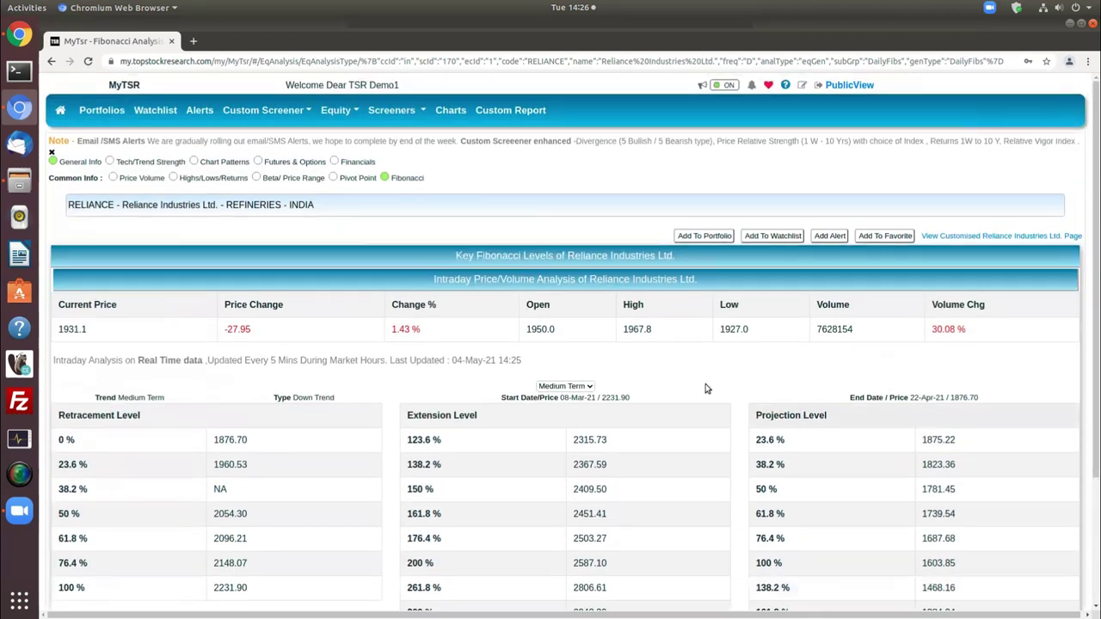
- Switch to Reliance's Tech/Trend Strength page
{"action": "left_click", "coordinate": [129, 161]}
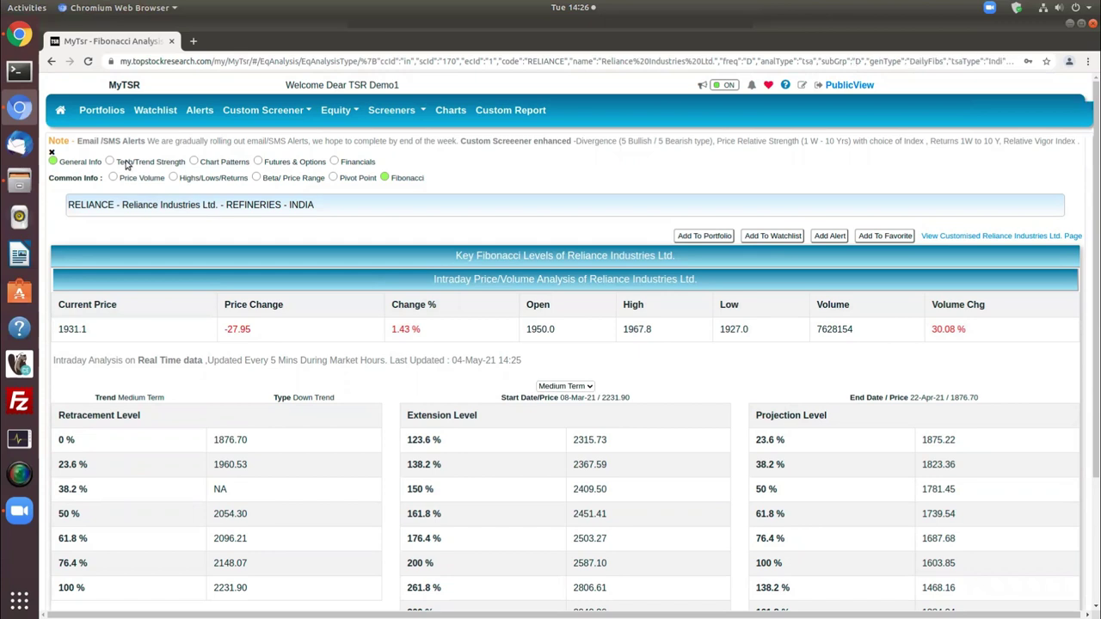
{"action": "scroll", "coordinate": [159, 178], "scroll_direction": "down", "scroll_amount": 4}
{"action": "scroll", "coordinate": [178, 568], "scroll_direction": "up", "scroll_amount": 4}
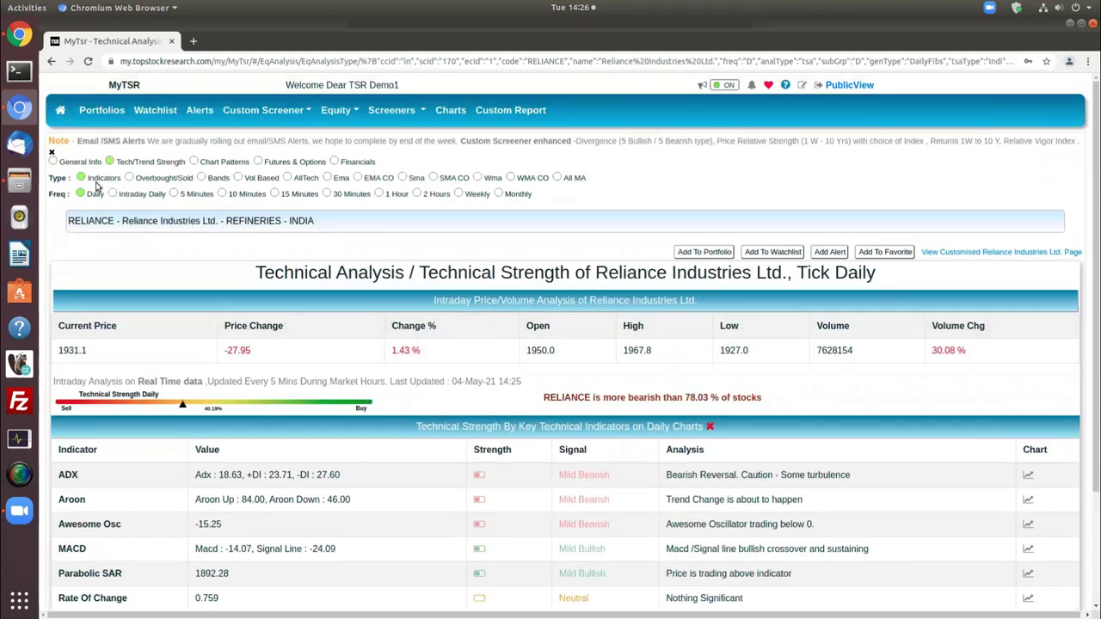
- Show the Overbought/Sold oscillators and highlight Stoch RSI (Smooth)'s Strong Bearish signal
{"action": "left_click", "coordinate": [130, 177]}
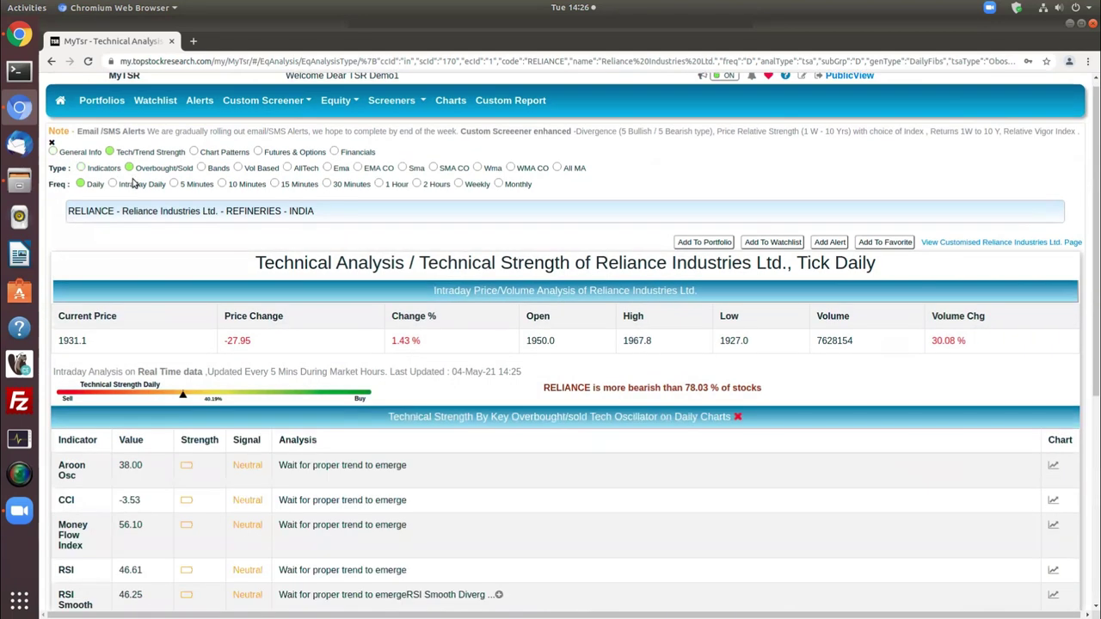
{"action": "scroll", "coordinate": [492, 402], "scroll_direction": "down", "scroll_amount": 5}
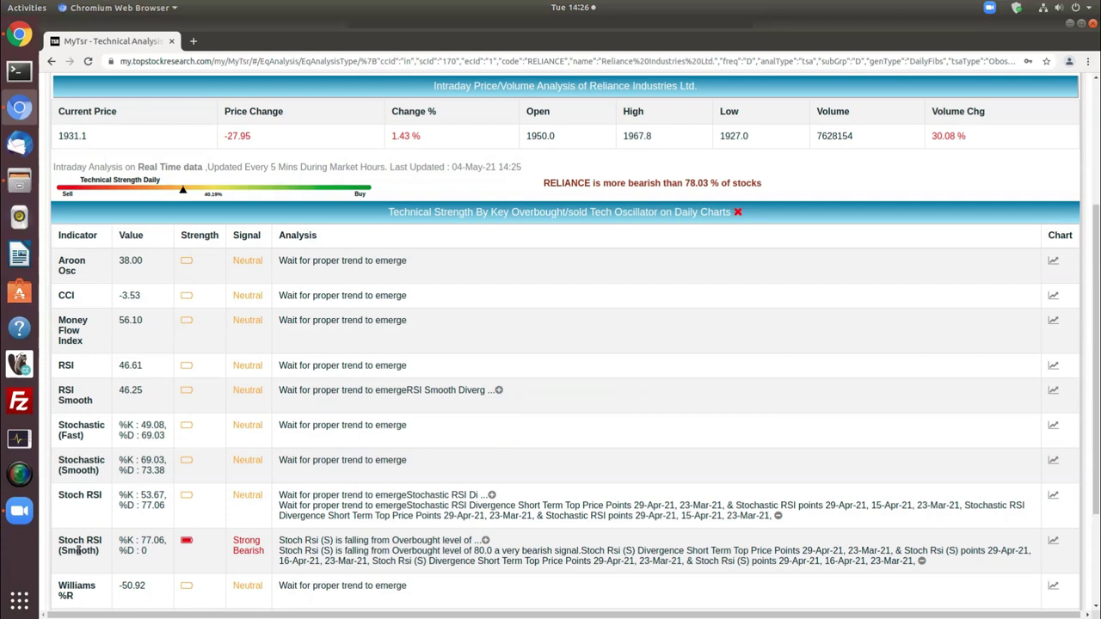
{"action": "triple_click", "coordinate": [248, 546]}
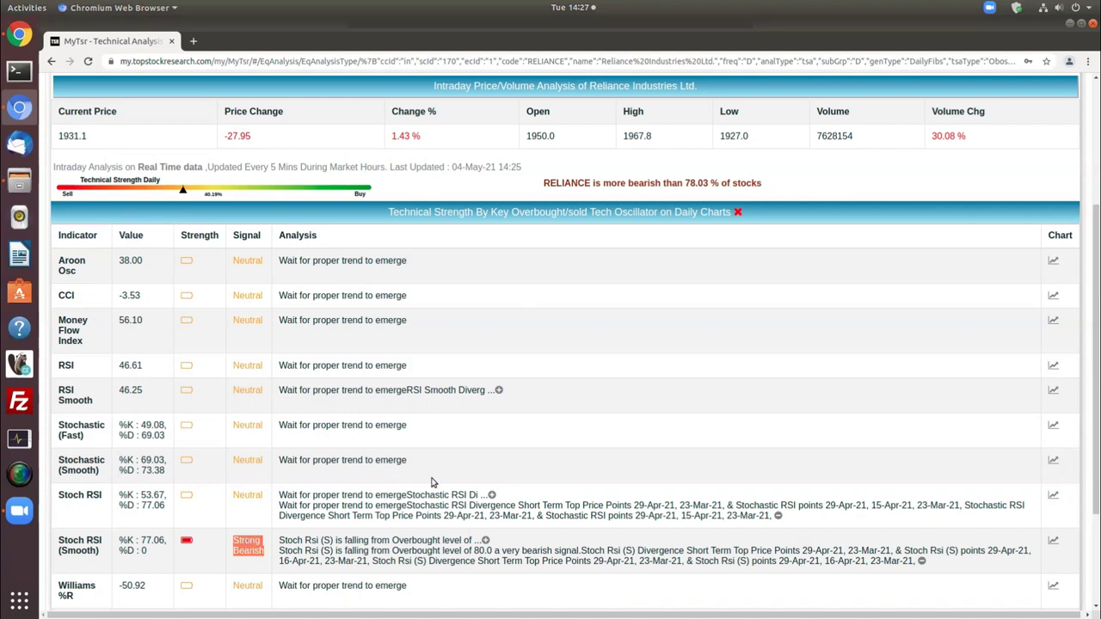
{"action": "scroll", "coordinate": [432, 482], "scroll_direction": "down", "scroll_amount": 2}
{"action": "scroll", "coordinate": [433, 504], "scroll_direction": "up", "scroll_amount": 8}
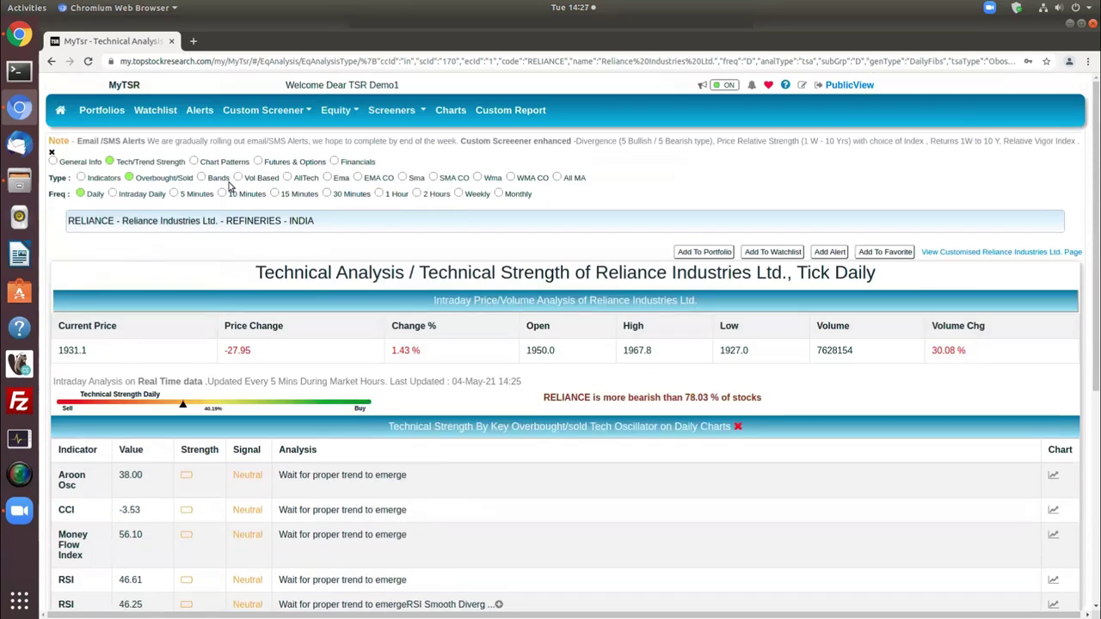
- Check the Bands readings, then the Vol Based technicals
{"action": "left_click", "coordinate": [215, 178]}
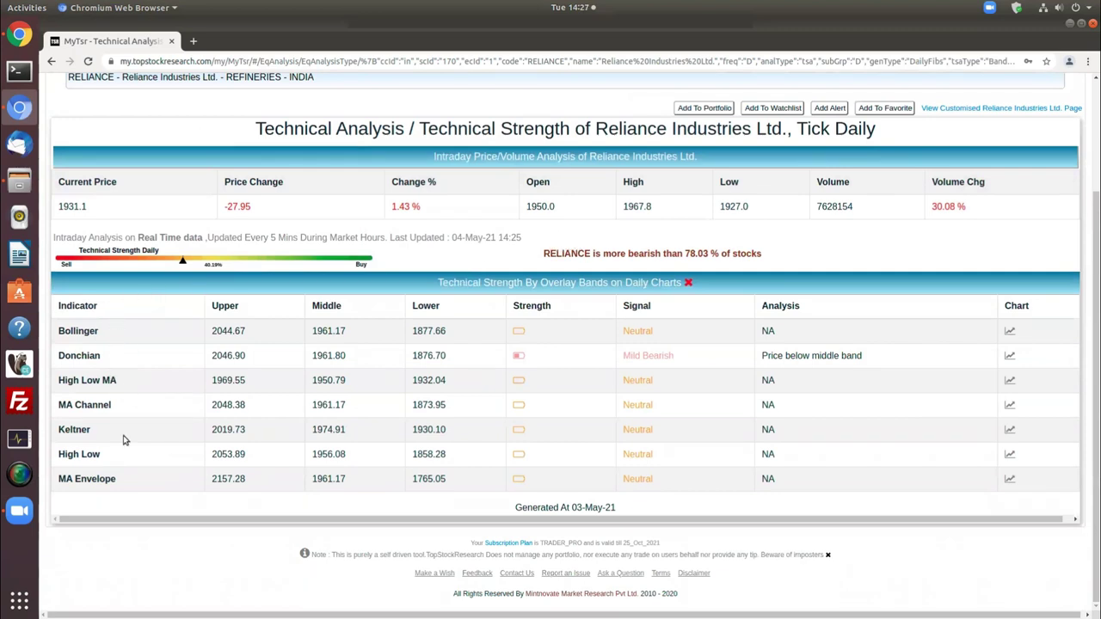
{"action": "scroll", "coordinate": [122, 439], "scroll_direction": "up", "scroll_amount": 3}
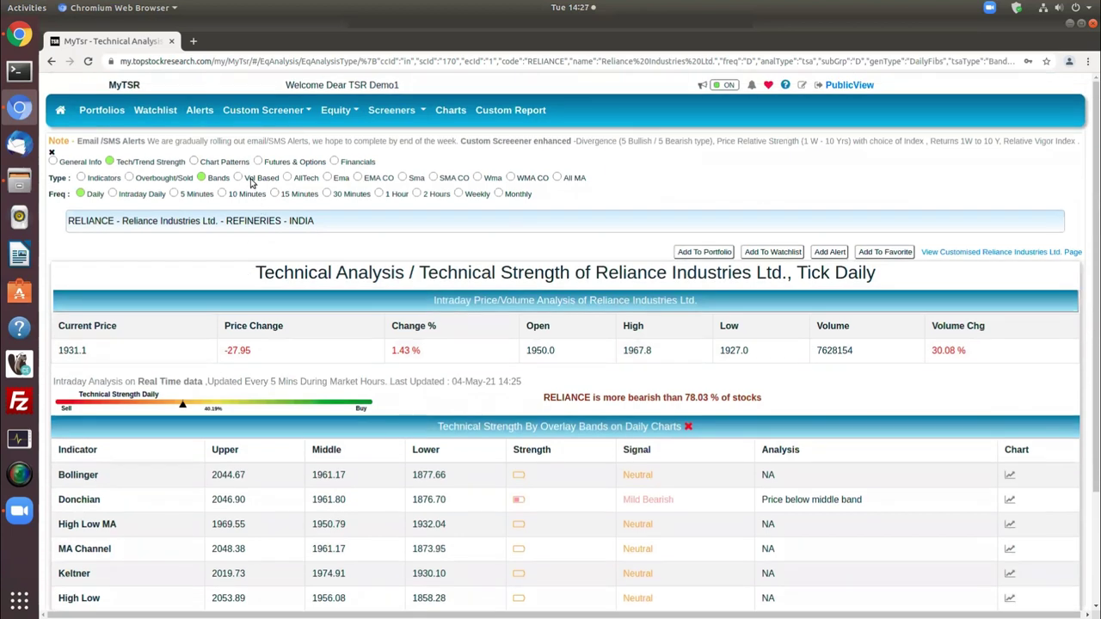
{"action": "left_click", "coordinate": [251, 181]}
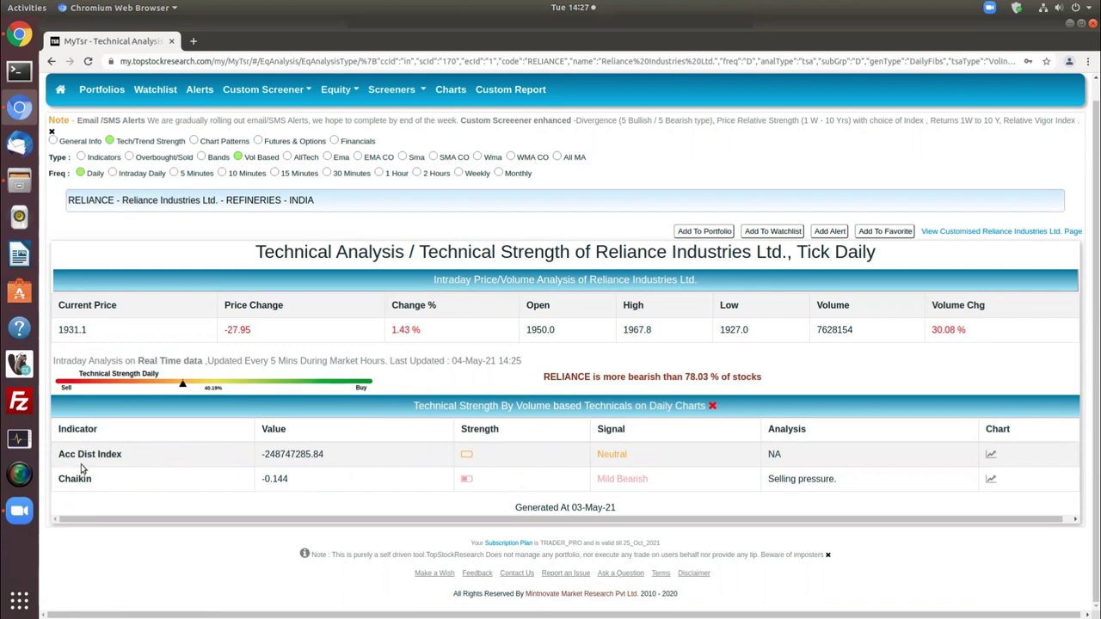
- Show all tables with AllTech, led by Super Trend Bullish and ADX, Aroon Mild Bearish
{"action": "left_click", "coordinate": [288, 158]}
{"action": "scroll", "coordinate": [290, 160], "scroll_direction": "down", "scroll_amount": 10}
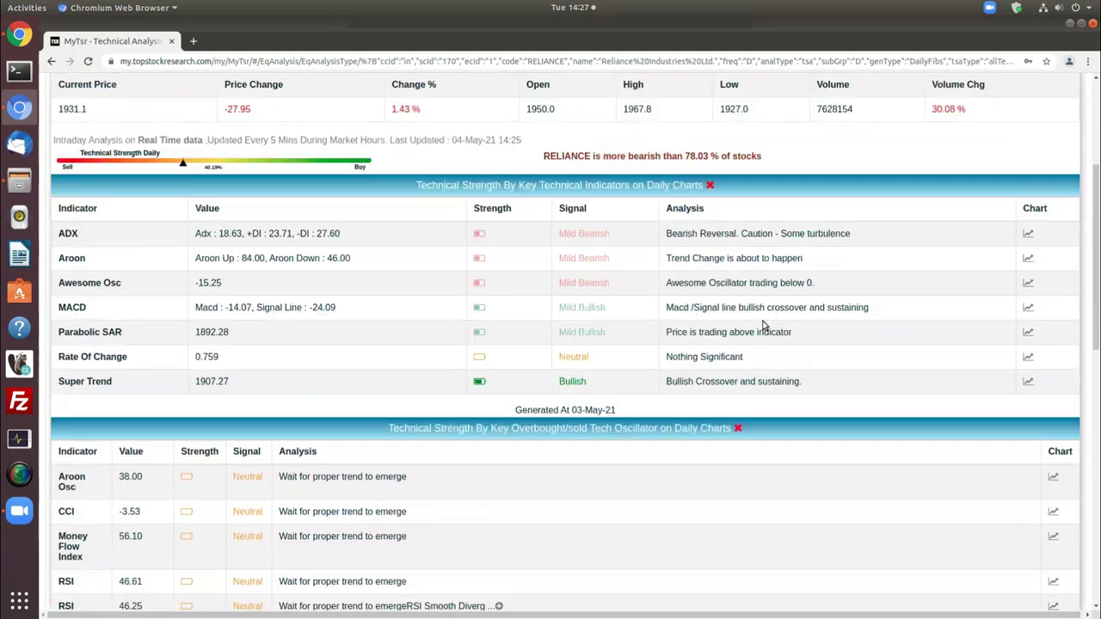
{"action": "scroll", "coordinate": [612, 401], "scroll_direction": "up", "scroll_amount": 8}
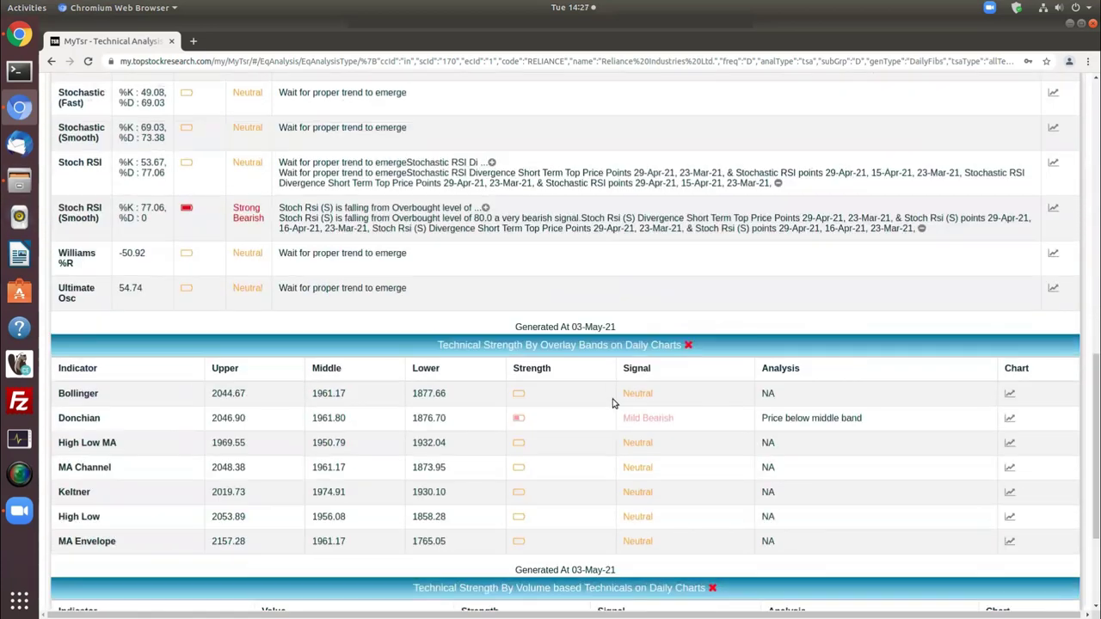
{"action": "scroll", "coordinate": [606, 404], "scroll_direction": "up", "scroll_amount": 10}
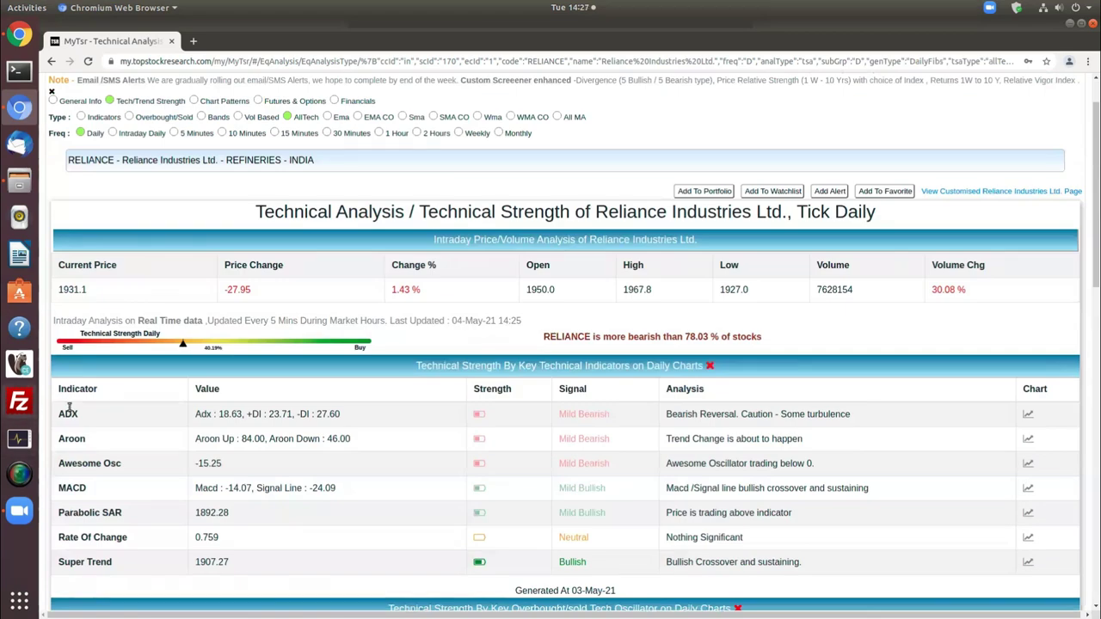
{"action": "left_click", "coordinate": [1028, 413]}
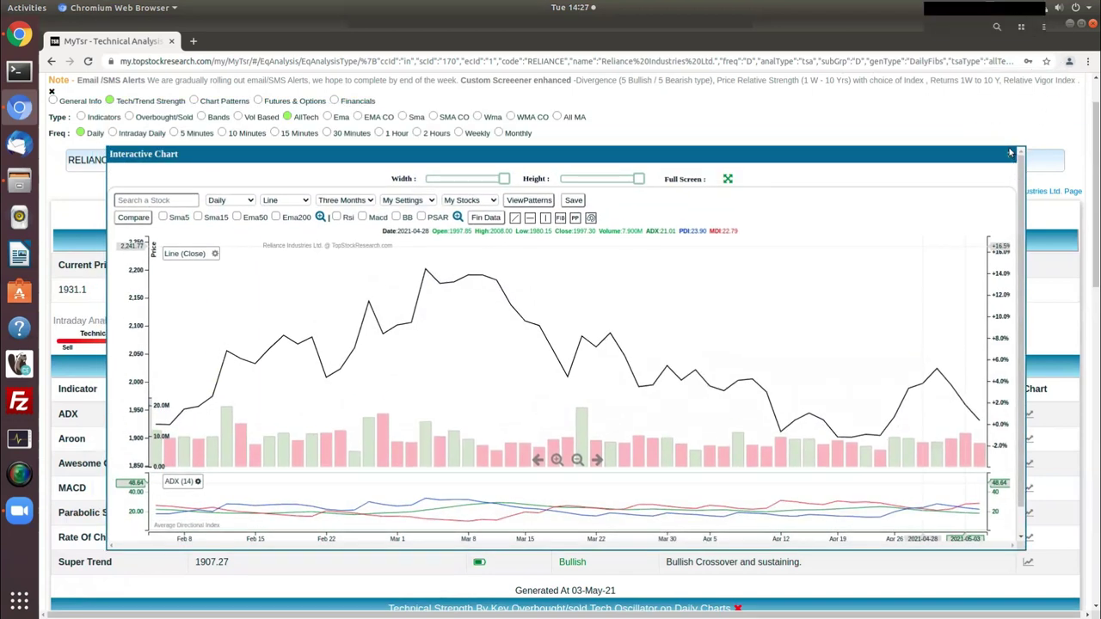
{"action": "left_click", "coordinate": [1010, 154]}
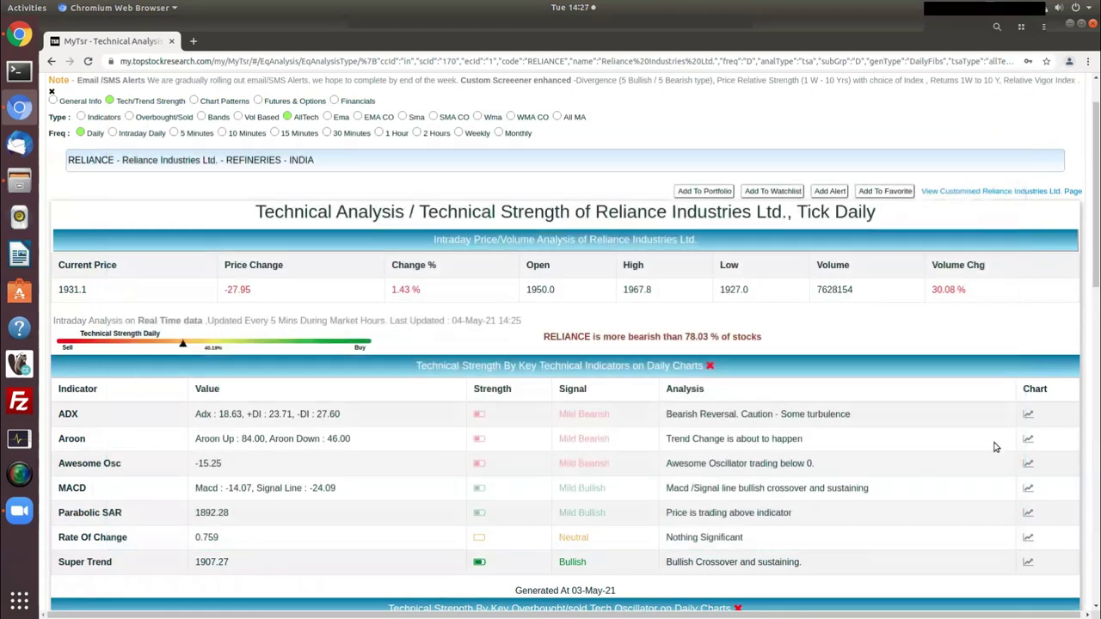
{"action": "left_click", "coordinate": [1028, 487]}
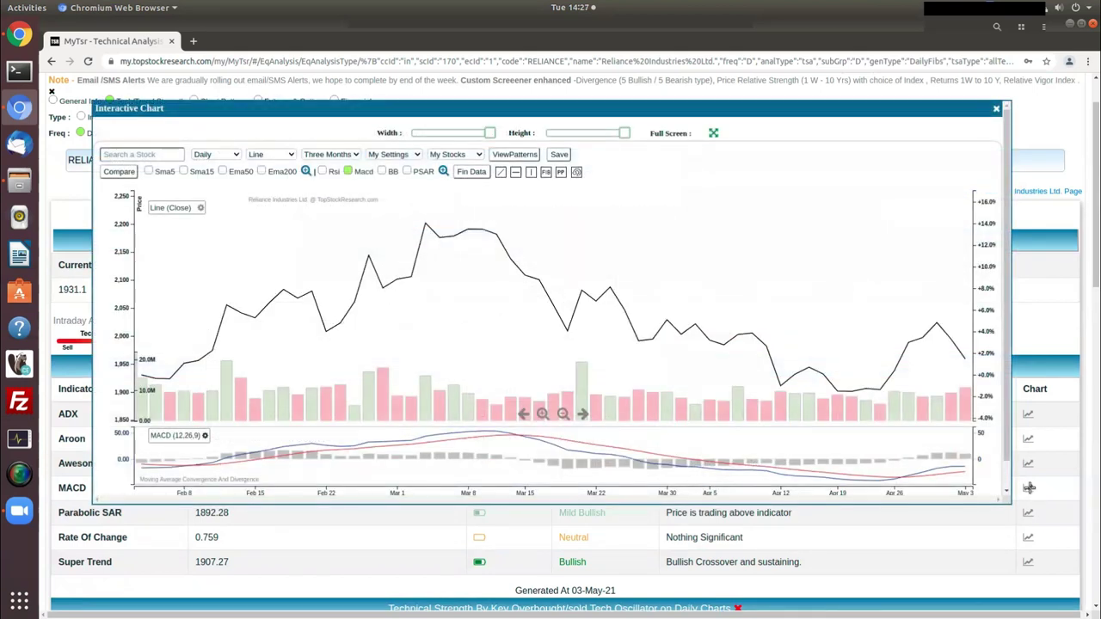
{"action": "left_click_drag", "start_coordinate": [489, 135], "coordinate": [478, 136]}
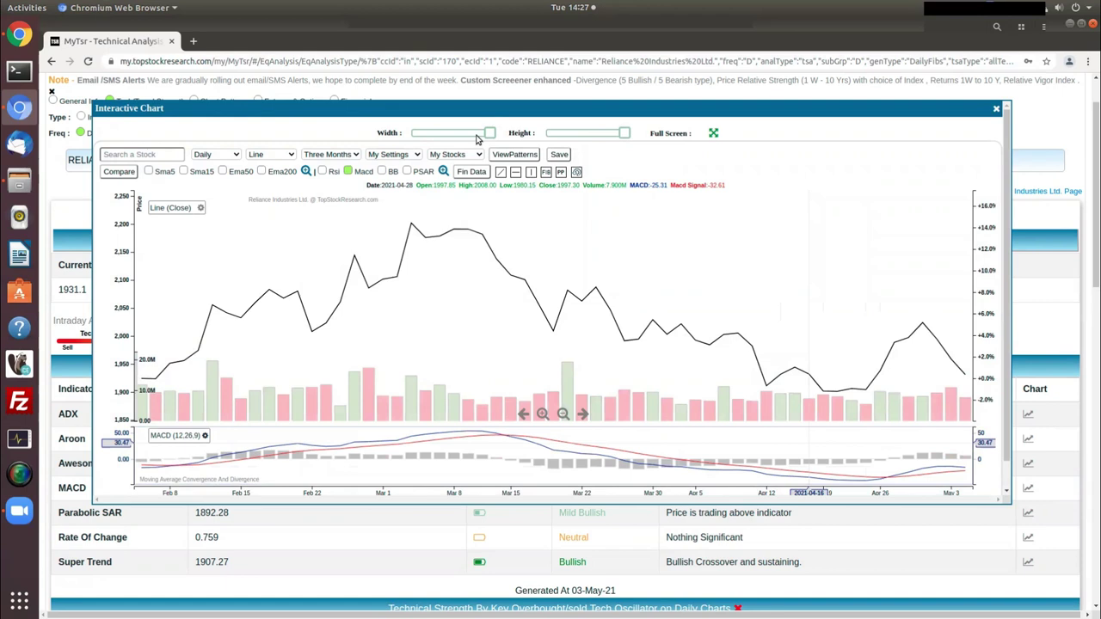
{"action": "left_click", "coordinate": [556, 135]}
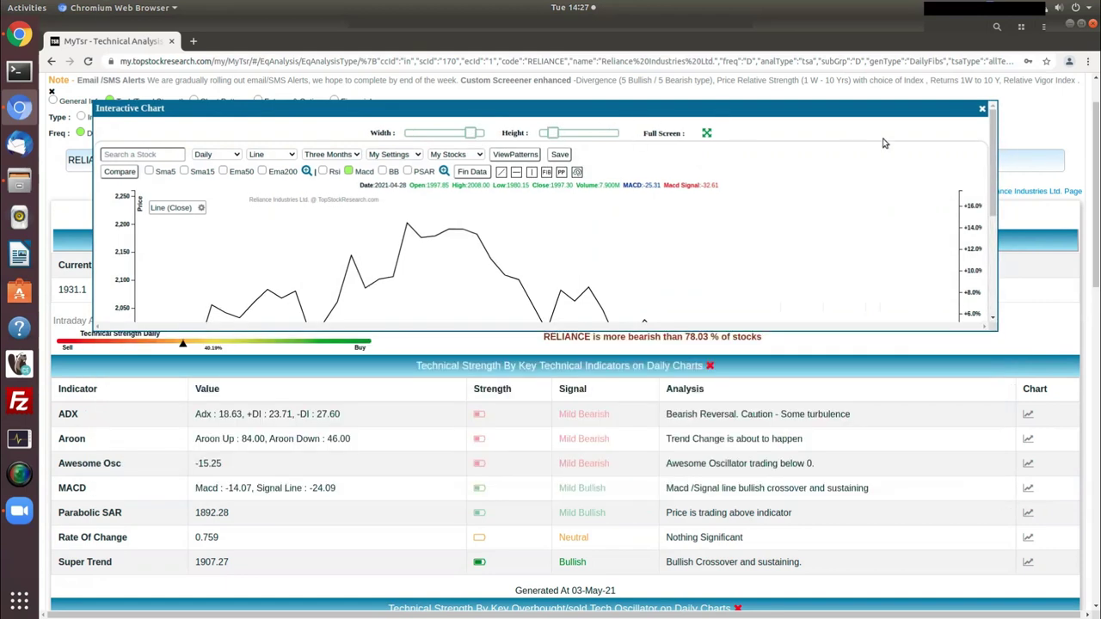
{"action": "left_click", "coordinate": [981, 109]}
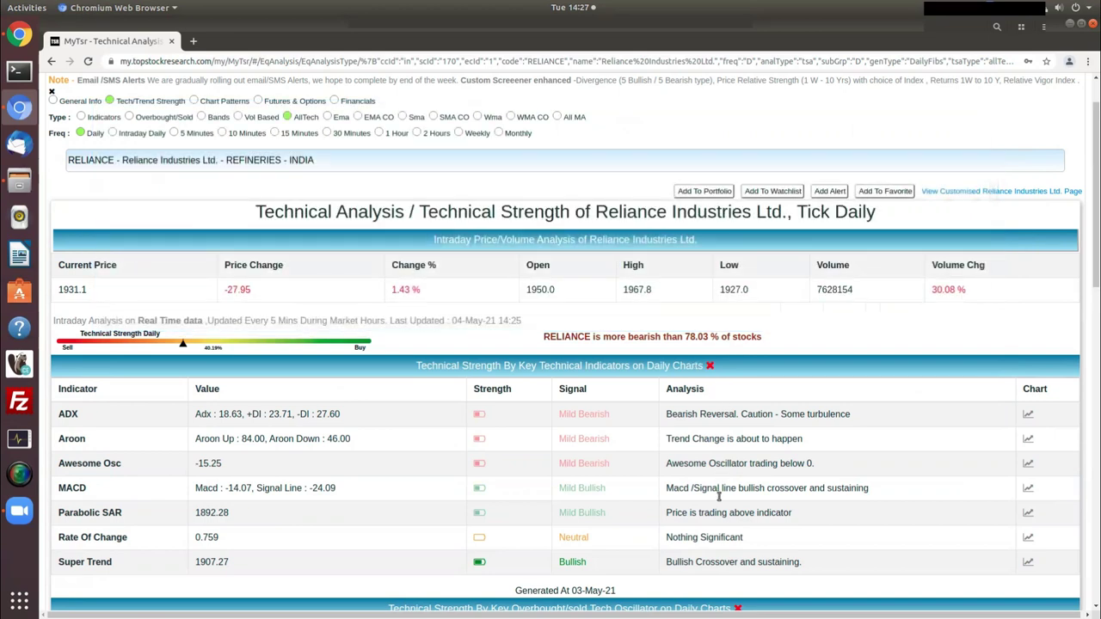
{"action": "scroll", "coordinate": [839, 448], "scroll_direction": "down", "scroll_amount": 1}
{"action": "scroll", "coordinate": [815, 470], "scroll_direction": "up", "scroll_amount": 1}
{"action": "scroll", "coordinate": [815, 471], "scroll_direction": "down", "scroll_amount": 2}
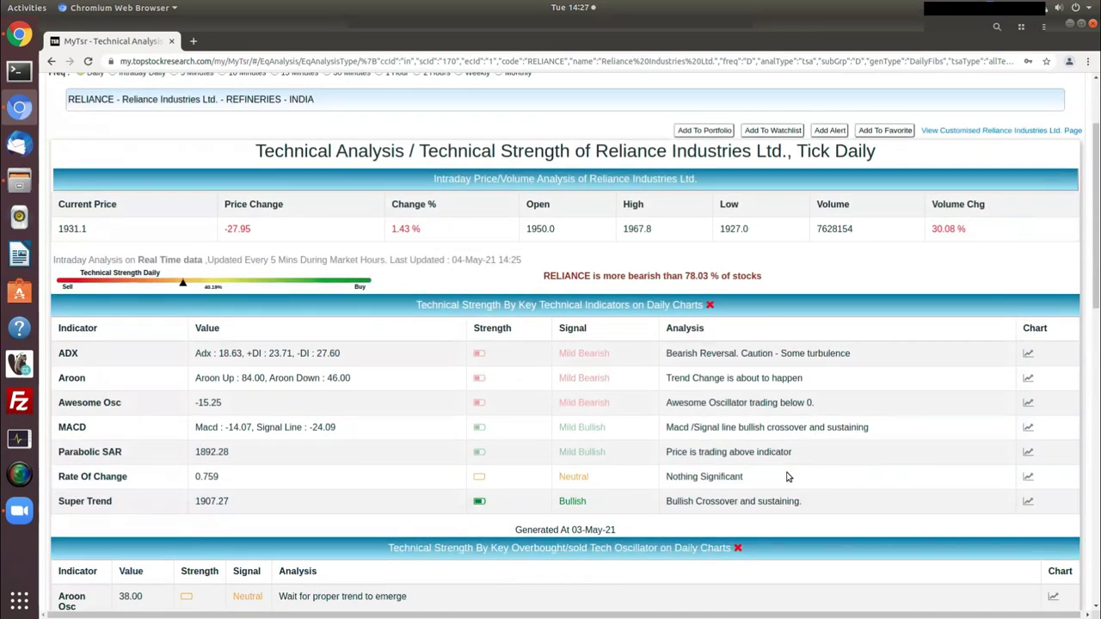
- Highlight the MACD indicator row, then clear the highlight
{"action": "double_click", "coordinate": [72, 427]}
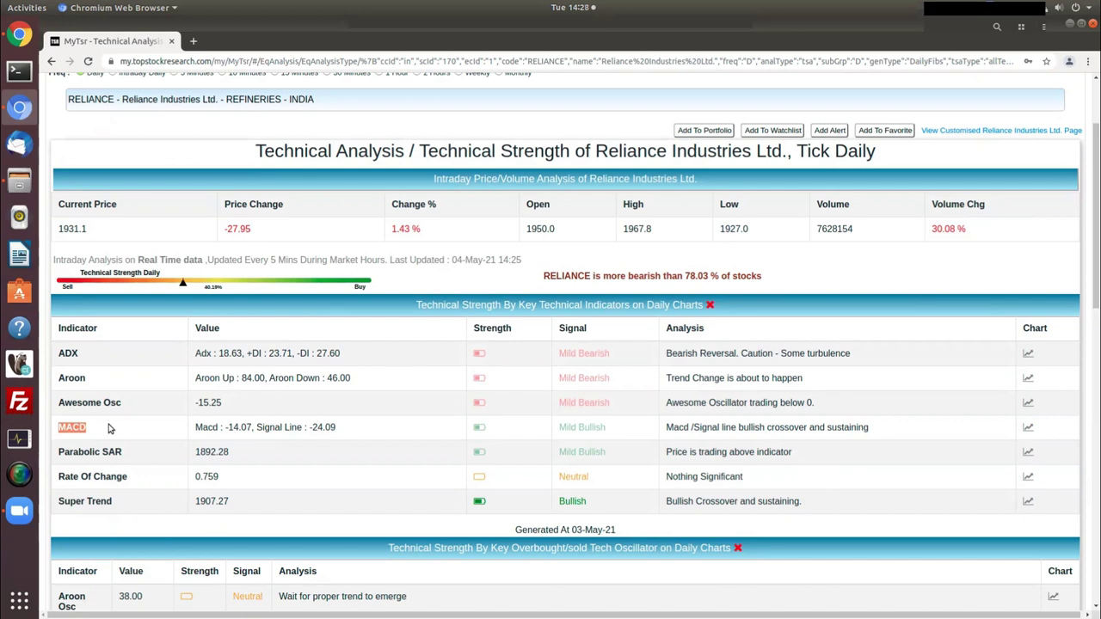
{"action": "left_click", "coordinate": [768, 398]}
{"action": "scroll", "coordinate": [769, 400], "scroll_direction": "up", "scroll_amount": 3}
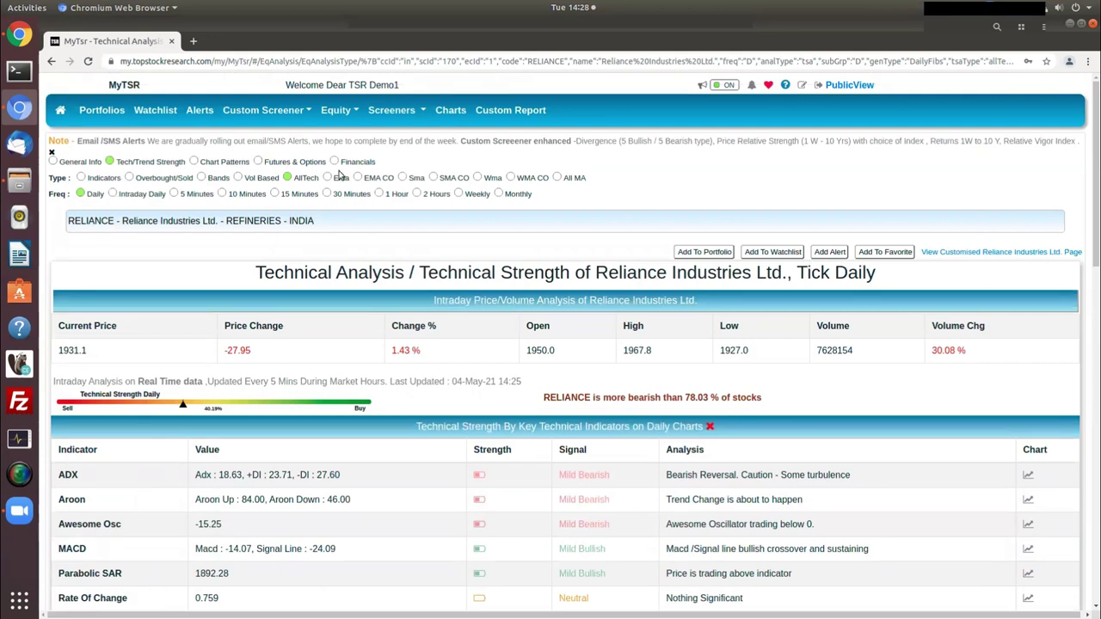
- Review the EMA CO signals, then open Chart Patterns with daily key technical highlights
{"action": "left_click", "coordinate": [374, 178]}
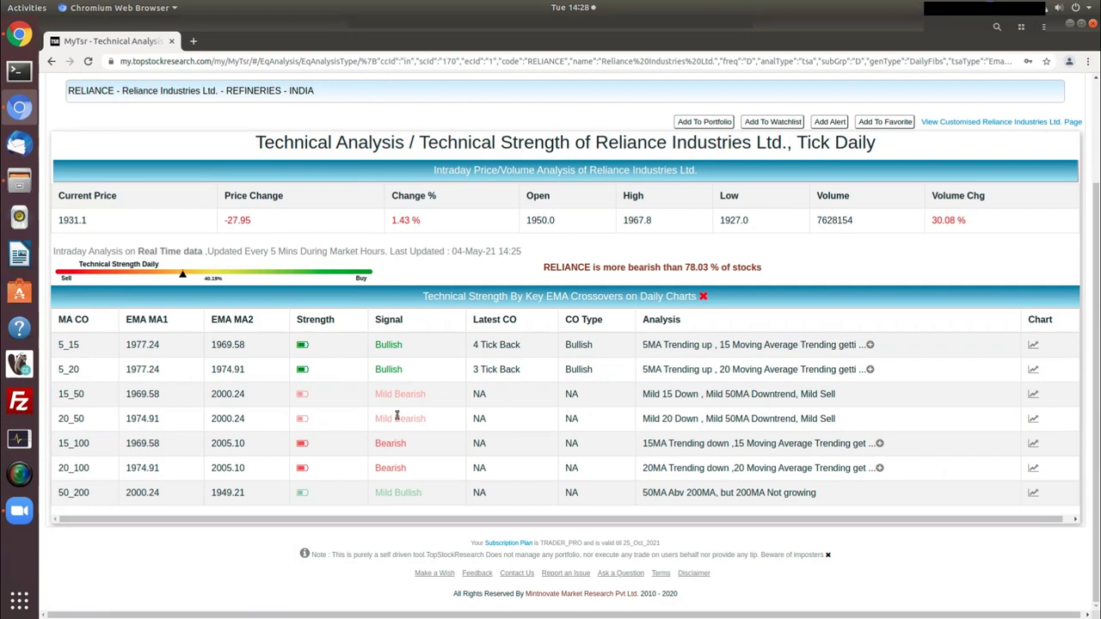
{"action": "scroll", "coordinate": [396, 421], "scroll_direction": "up", "scroll_amount": 3}
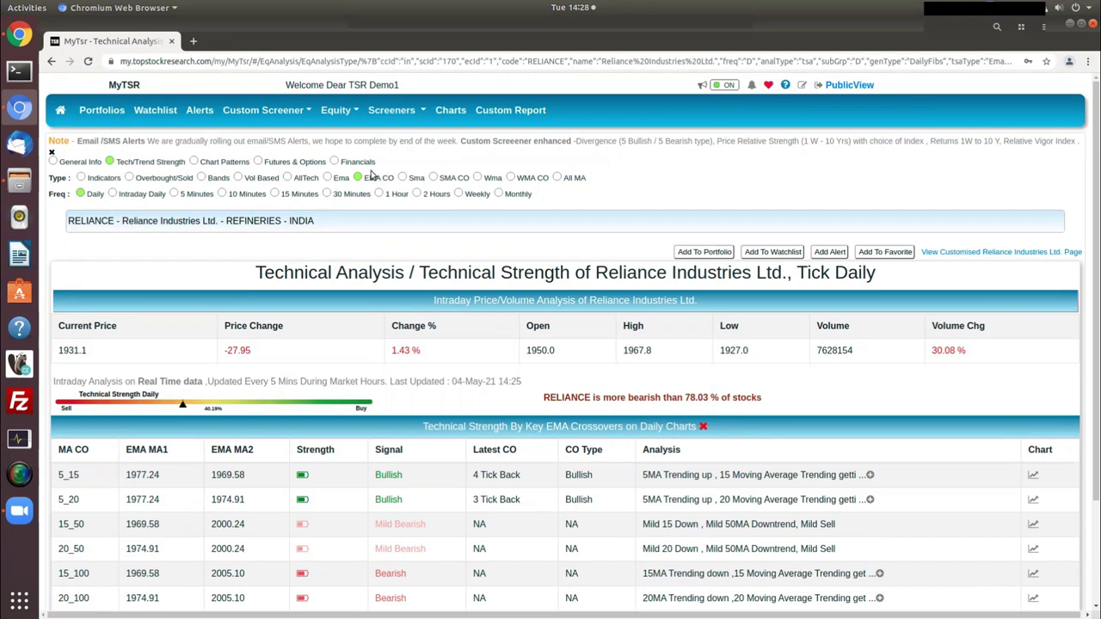
{"action": "left_click", "coordinate": [226, 163]}
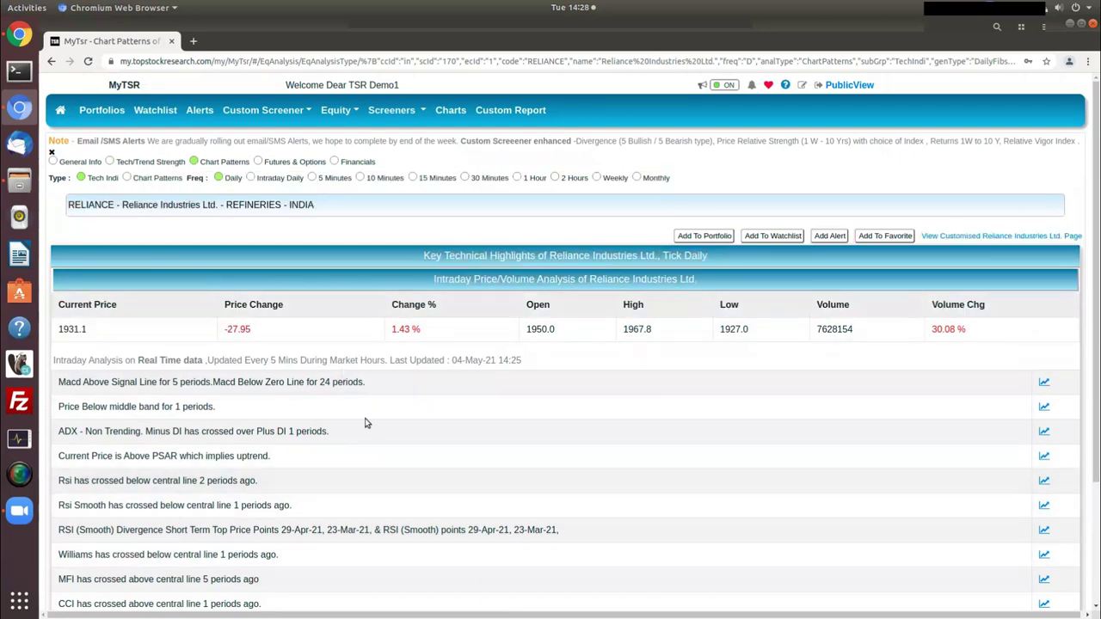
- Check futures snapshot, Pivot Point and Roll Over, ending on call options for 27/05/2021 expiry
{"action": "left_click", "coordinate": [270, 162]}
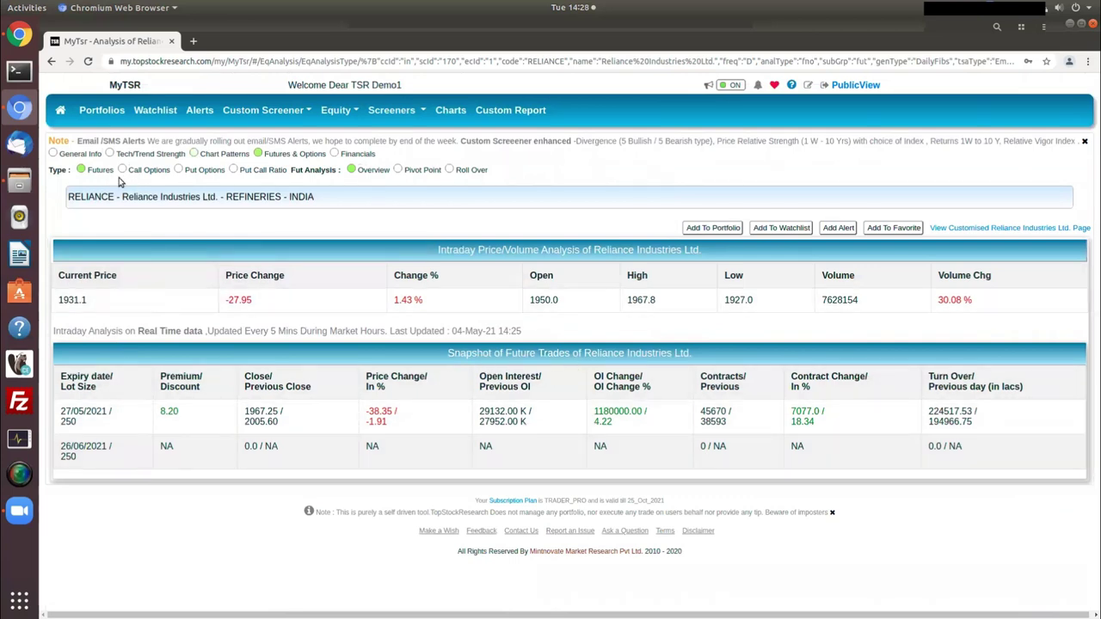
{"action": "left_click", "coordinate": [399, 170]}
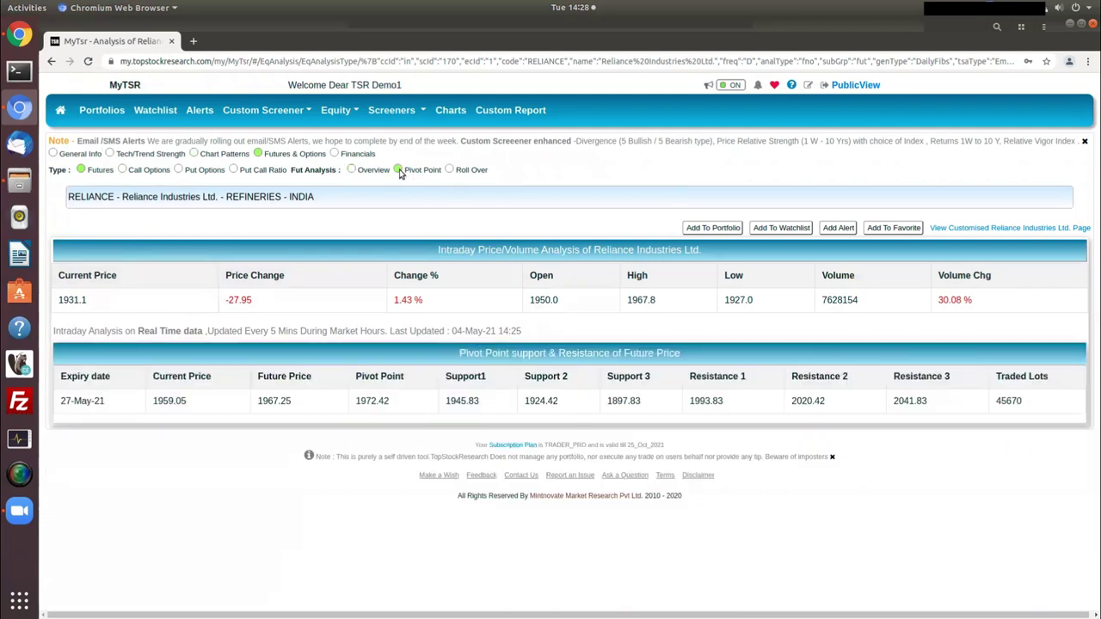
{"action": "left_click", "coordinate": [450, 171]}
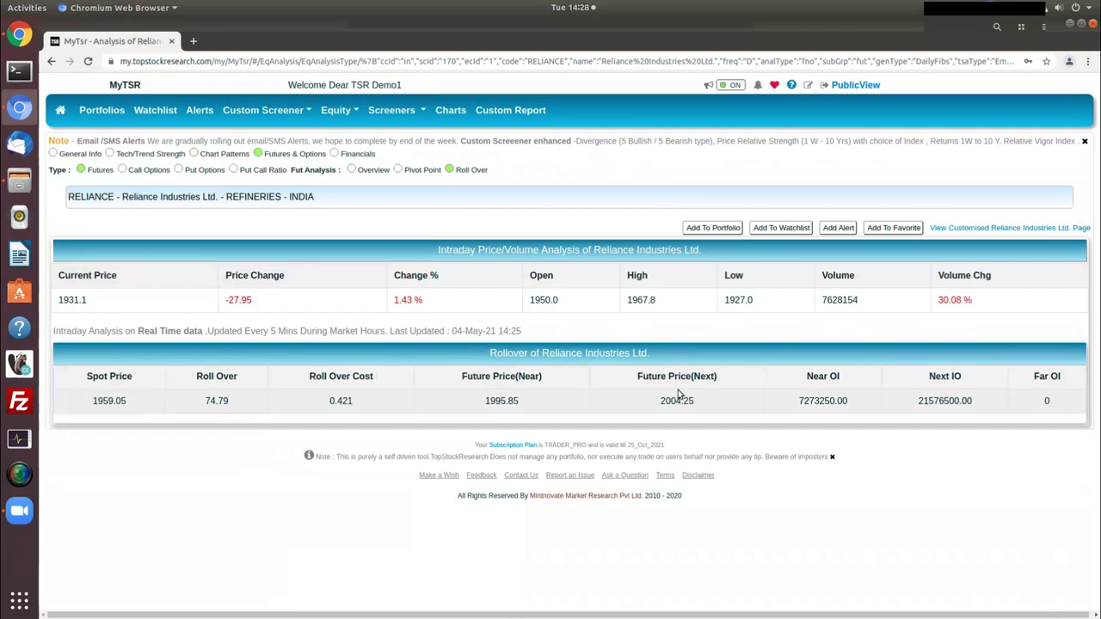
{"action": "left_click", "coordinate": [123, 170]}
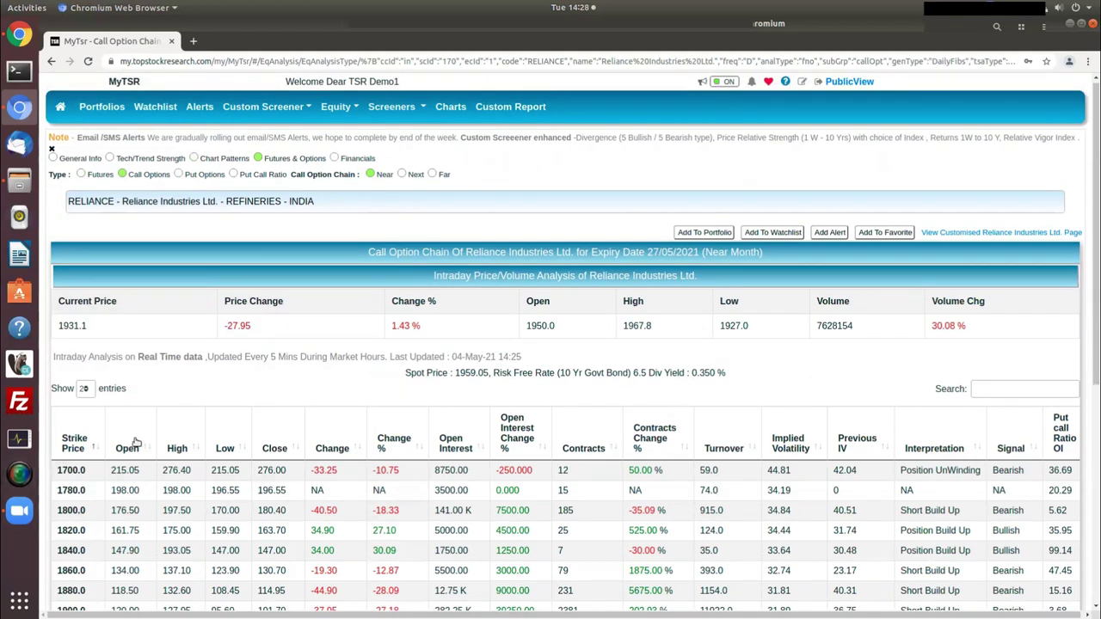
{"action": "scroll", "coordinate": [528, 506], "scroll_direction": "down", "scroll_amount": 2}
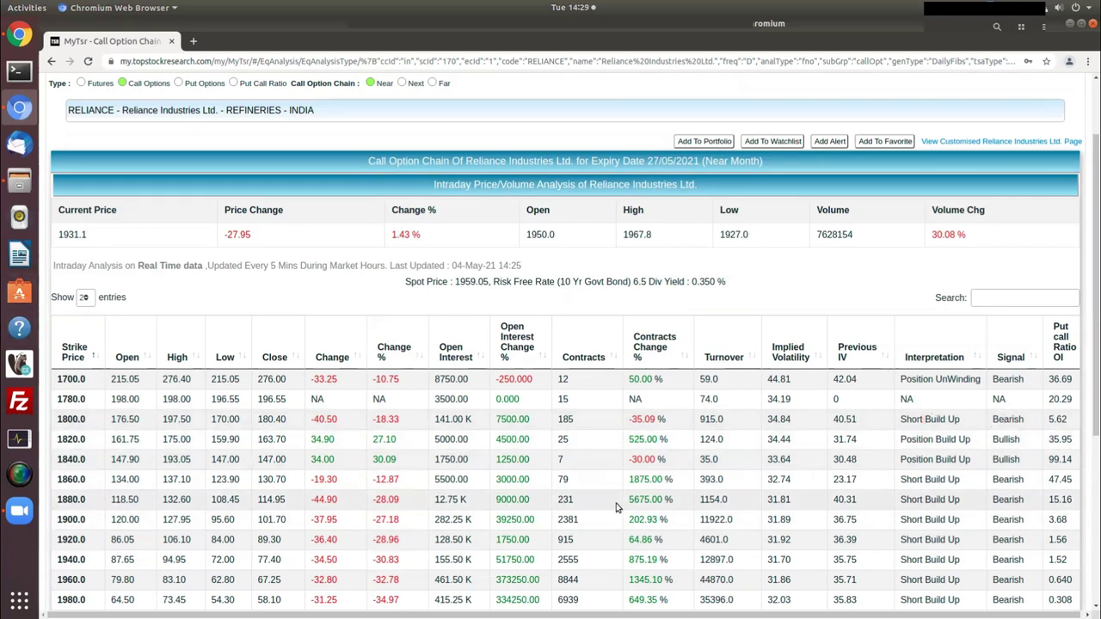
{"action": "left_click_drag", "start_coordinate": [1090, 425], "coordinate": [1092, 550]}
{"action": "scroll", "coordinate": [985, 578], "scroll_direction": "right", "scroll_amount": 8}
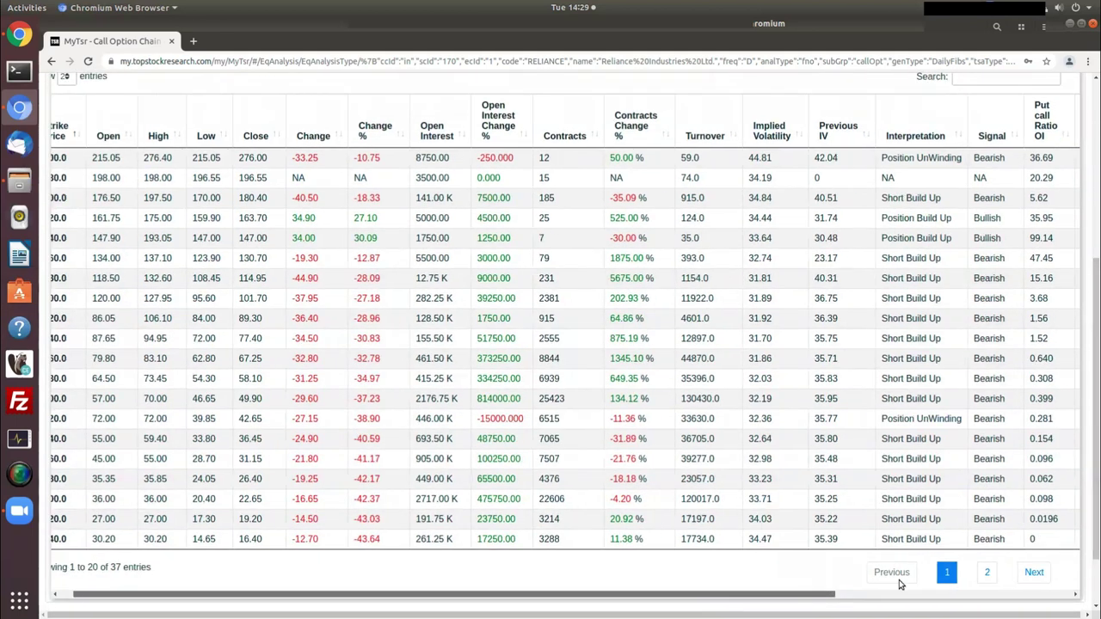